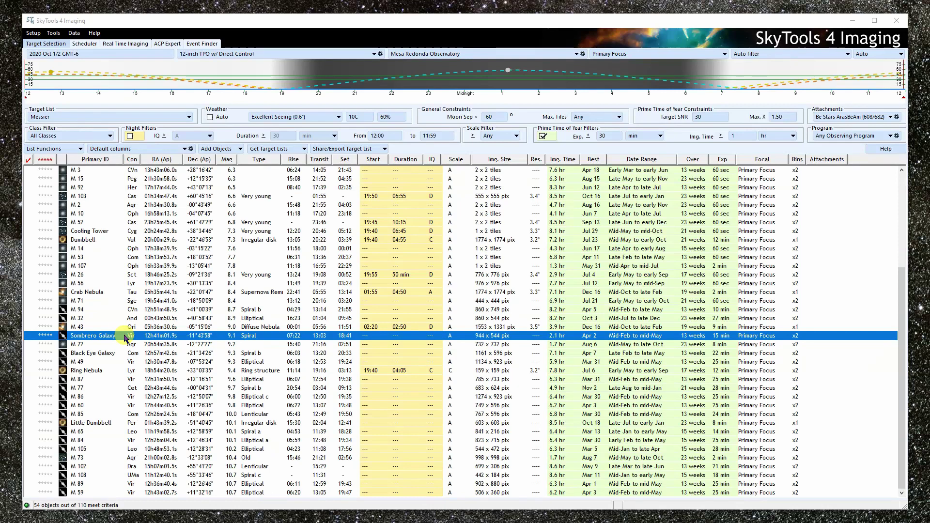
Create a new imaging project from the Sombrero Galaxy row, named 'Sombrero Galaxy LRGB'.
right_click(110, 338)
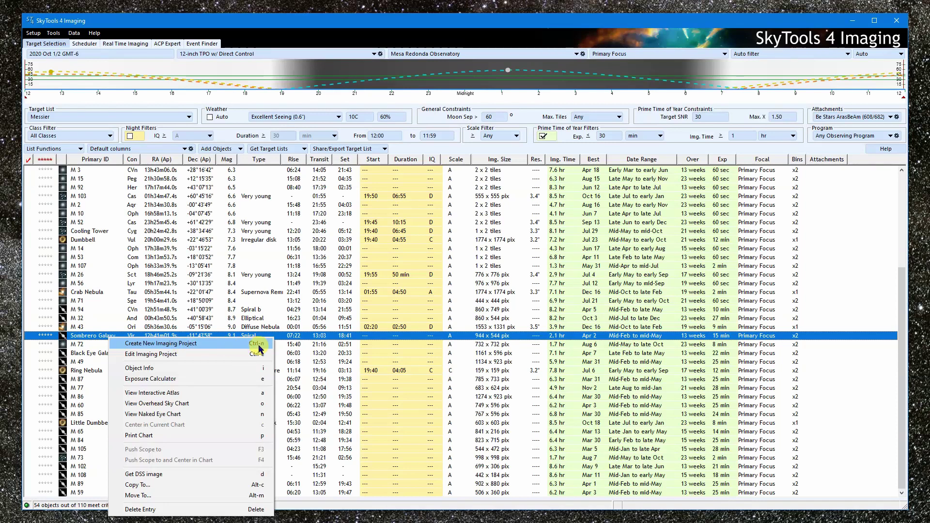
click(192, 345)
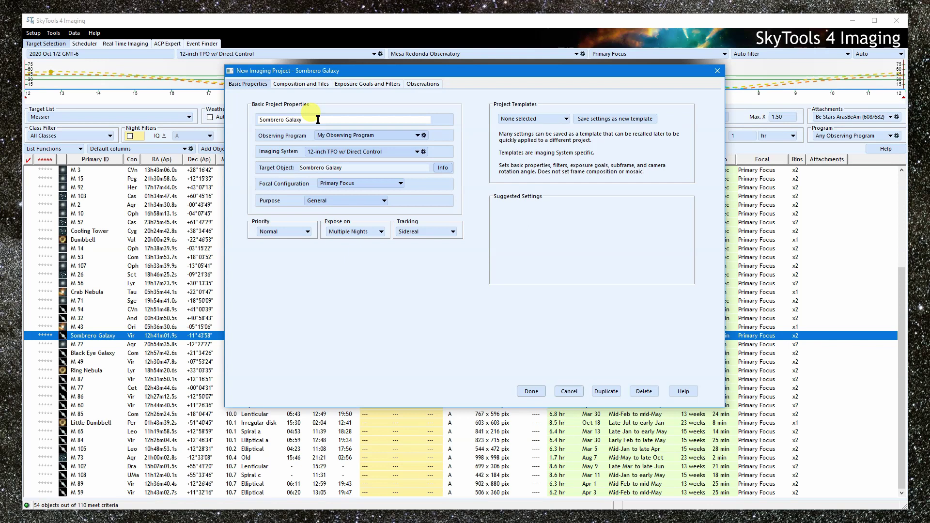
text(LRGB)
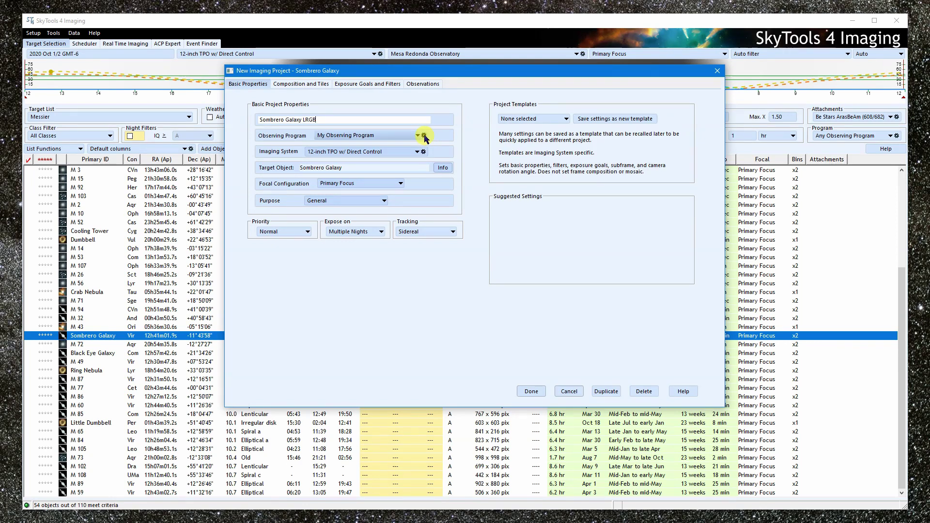
Add a new observing program named 'Comets' in the programs manager and assign it to the project.
click(424, 136)
click(477, 177)
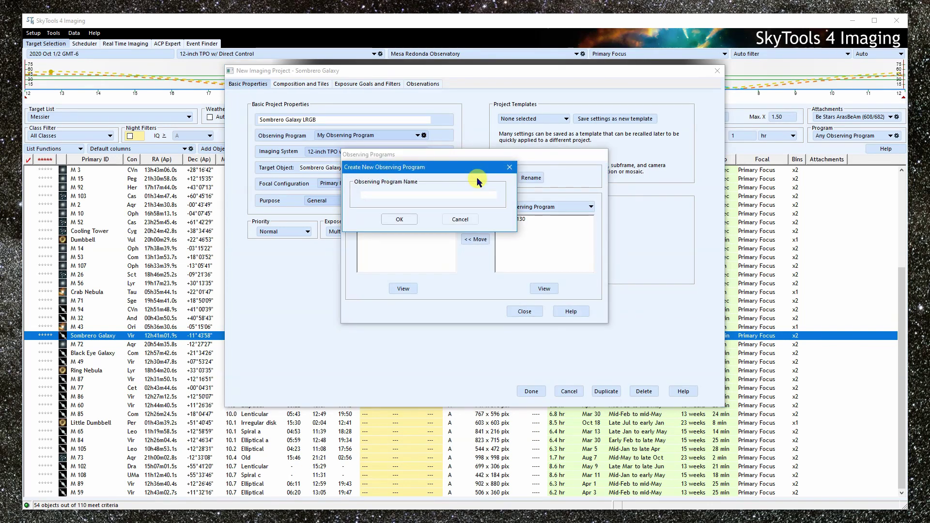
text(Comerts)
key(BackSpace)
click(408, 220)
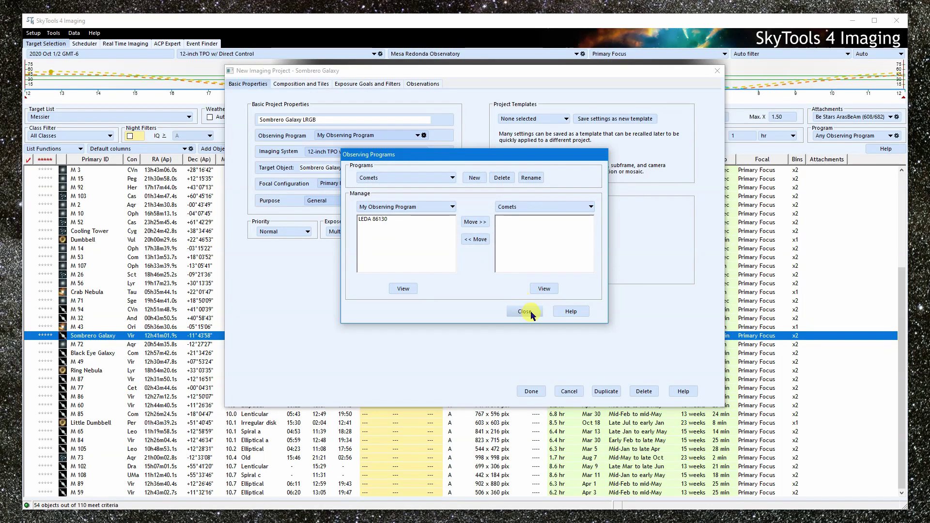
click(525, 312)
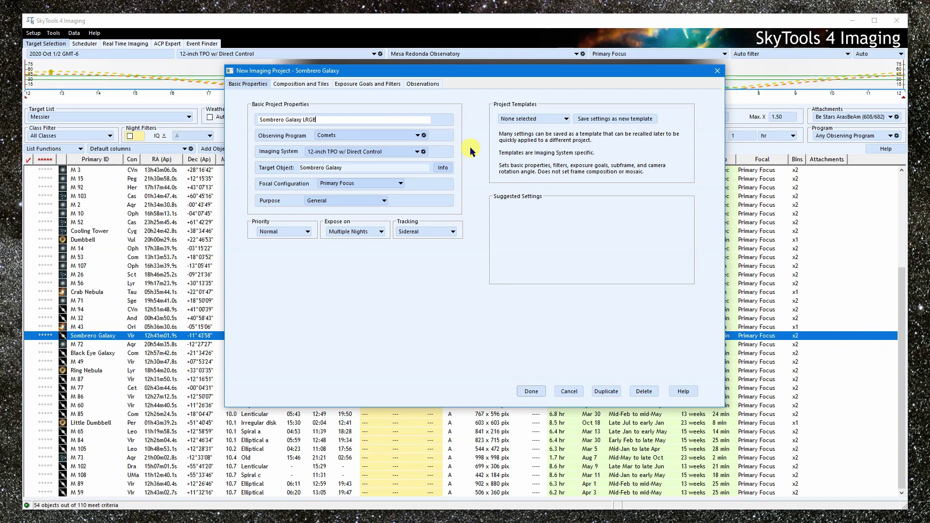
Switch the project back to My Observing Program and keep the 12-inch TPO imaging system.
click(384, 136)
click(368, 158)
click(392, 153)
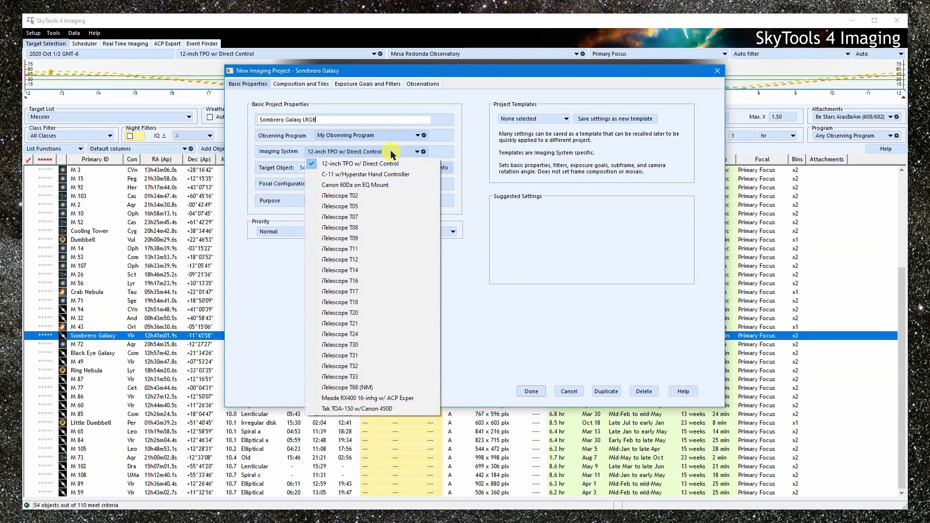
click(471, 154)
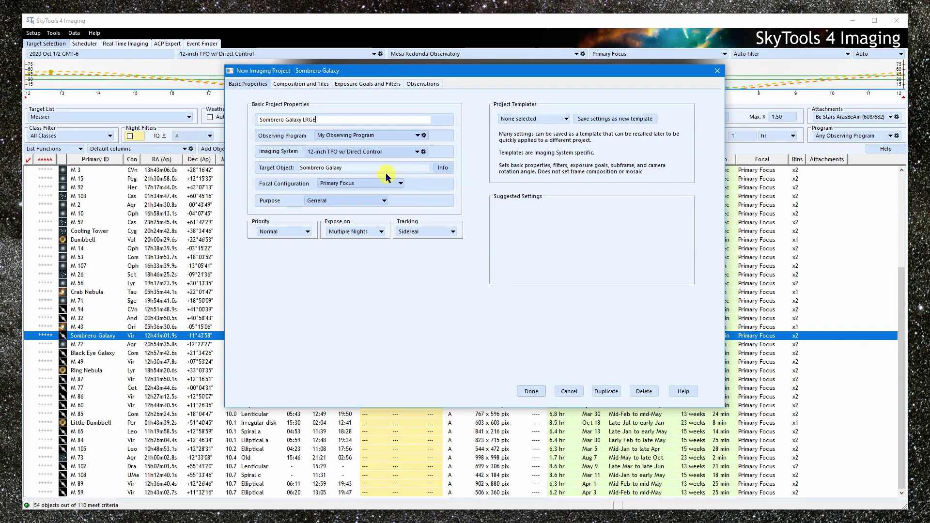
Check the Sombrero Galaxy's object information and close that window.
click(444, 168)
drag(311, 143, 371, 120)
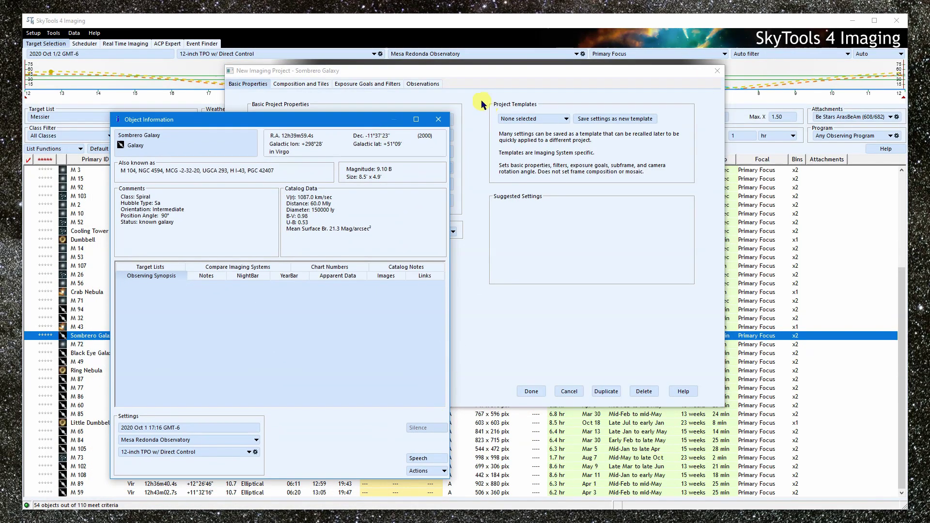
click(439, 120)
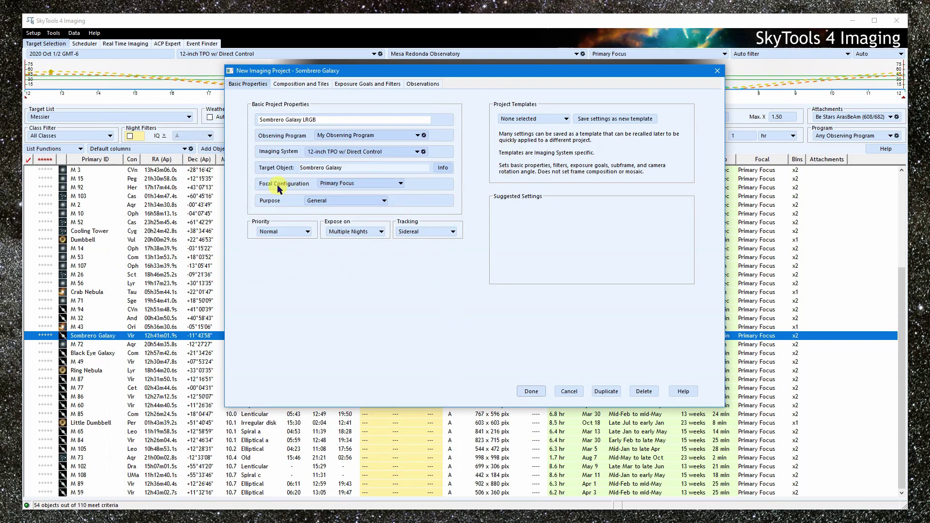
click(387, 187)
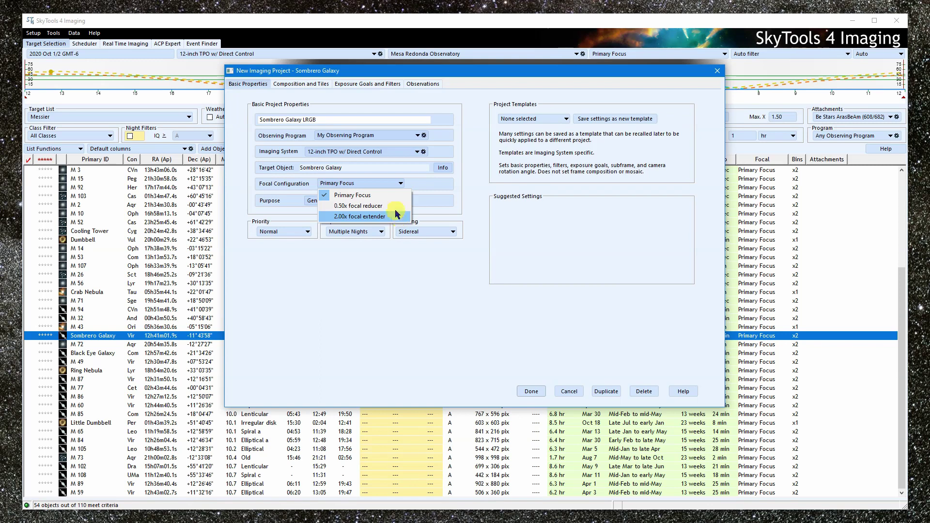
click(433, 190)
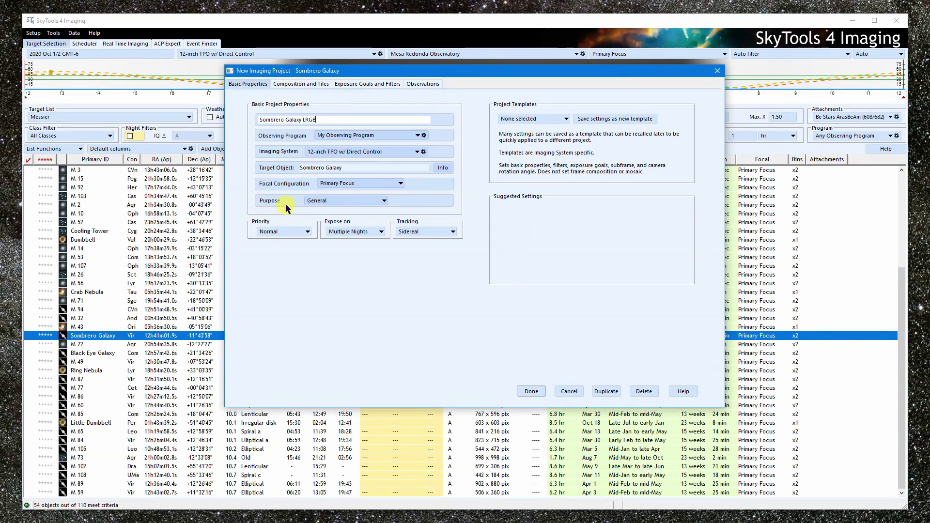
click(369, 201)
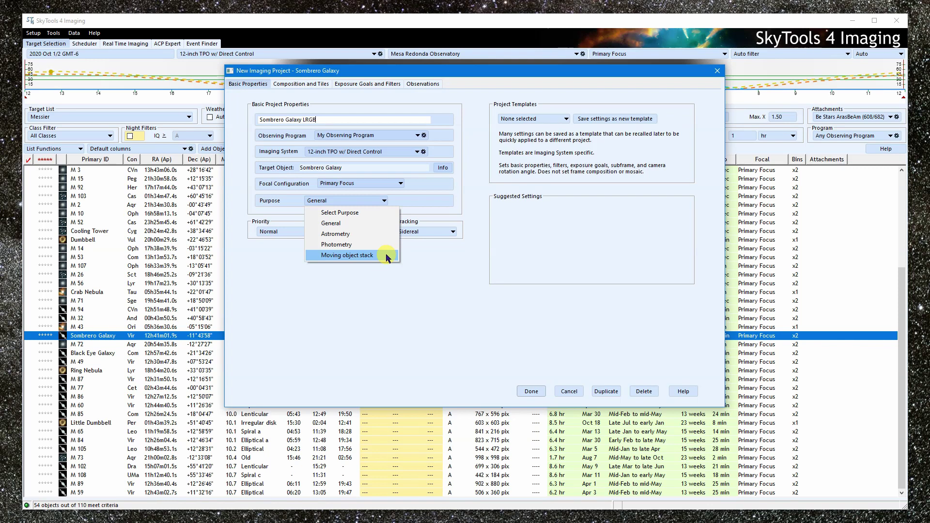
click(429, 259)
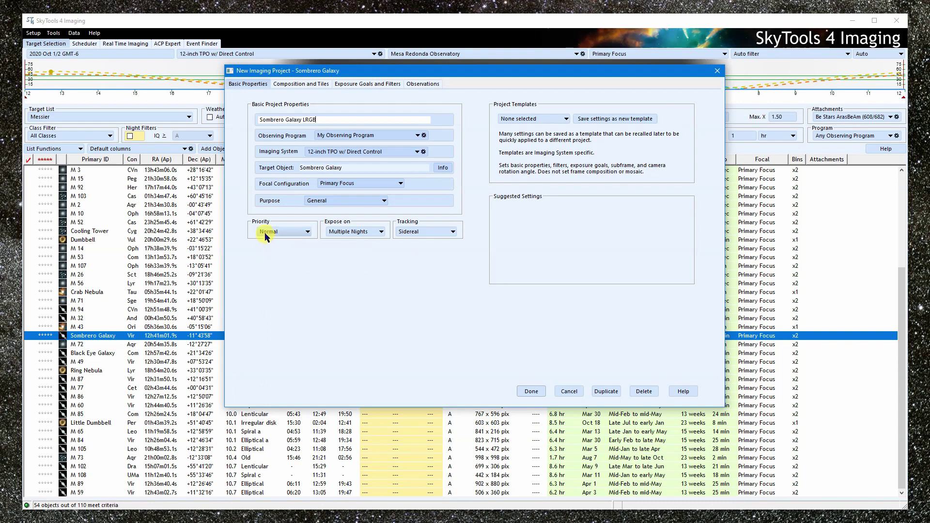
Set project priority to Immediate and keep exposing over Multiple Nights.
click(301, 233)
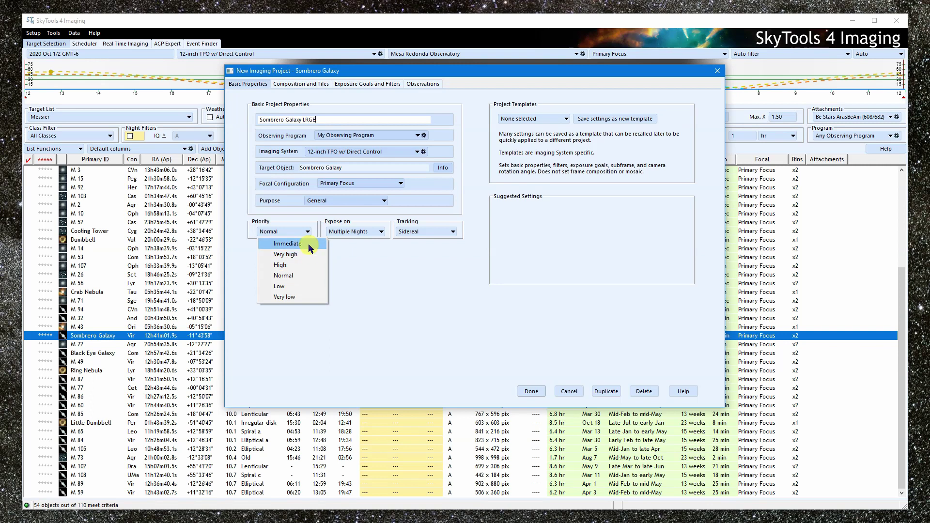
click(309, 246)
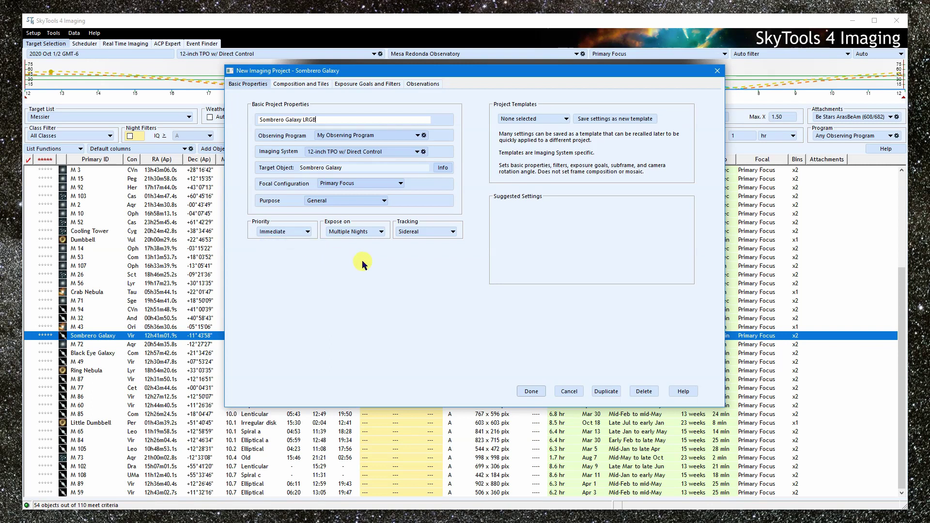
click(352, 233)
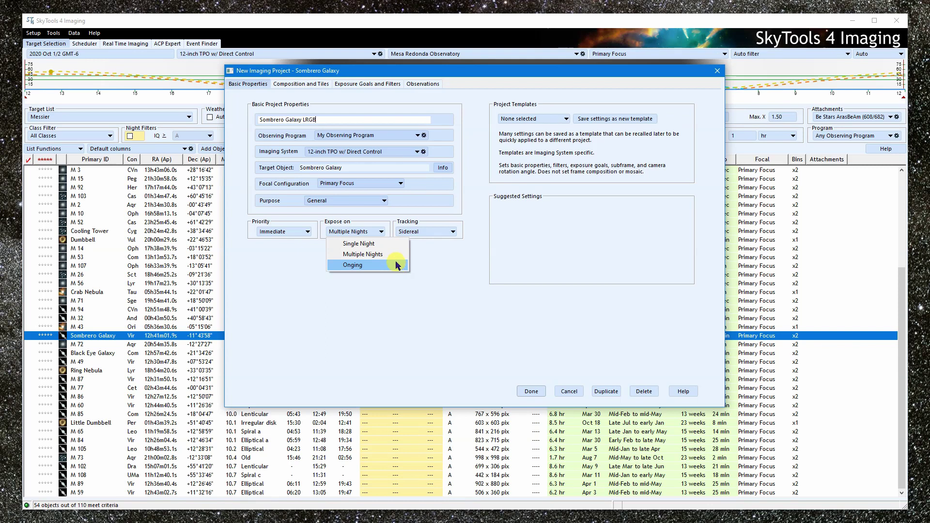
click(395, 254)
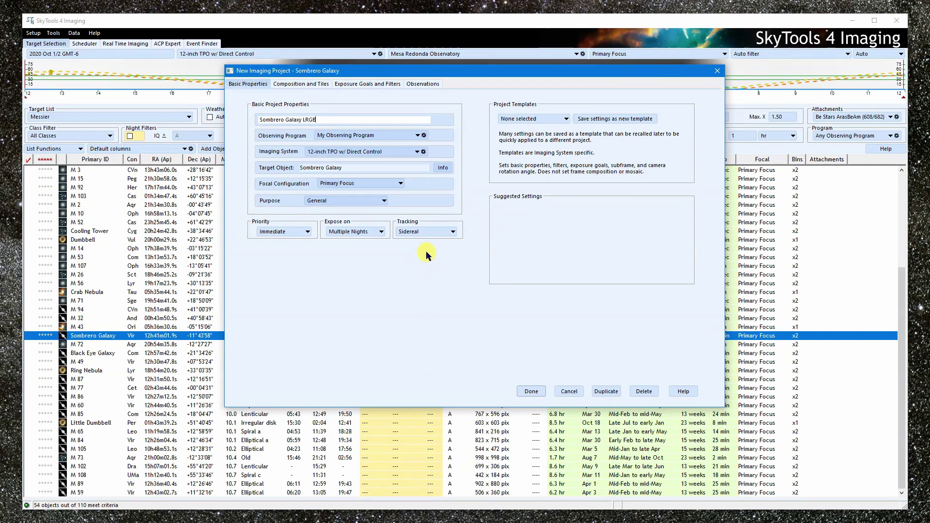
click(451, 233)
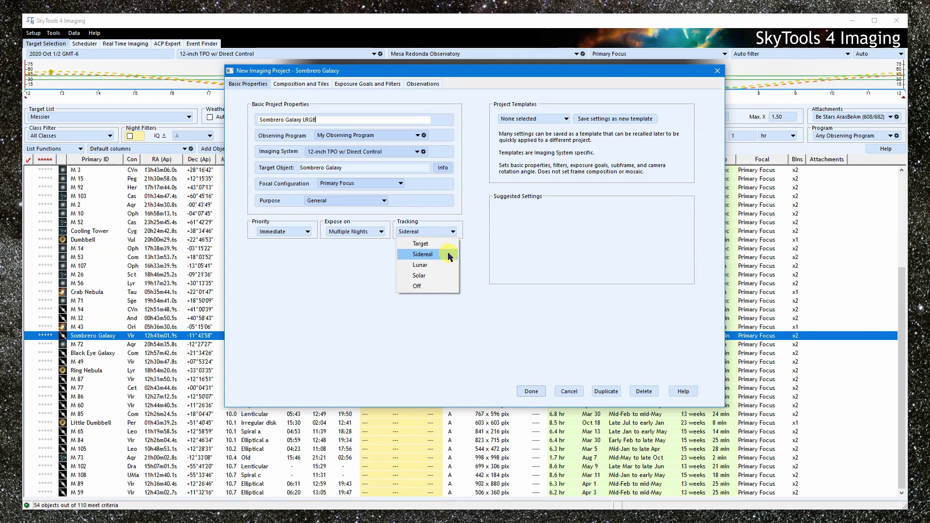
Leave tracking on Sidereal and show the Composition and Tiles star chart.
click(450, 257)
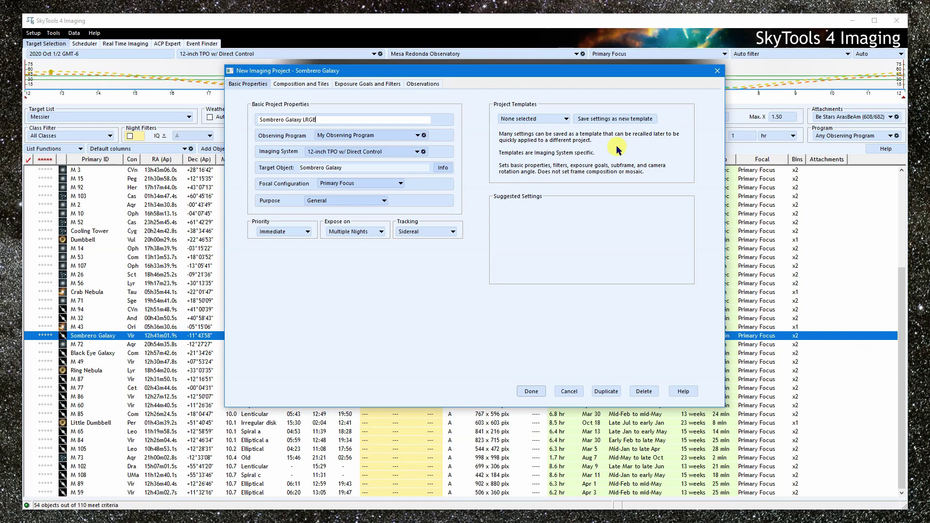
click(302, 84)
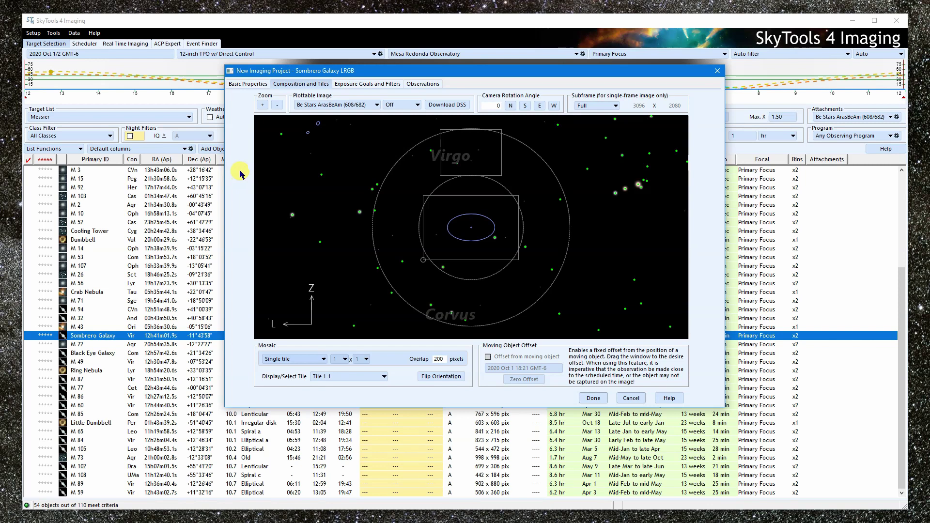
Zoom the chart in and out, plot the My Attachments galaxy image, and bring up Download DSS settings.
click(262, 105)
click(277, 106)
click(370, 105)
click(356, 138)
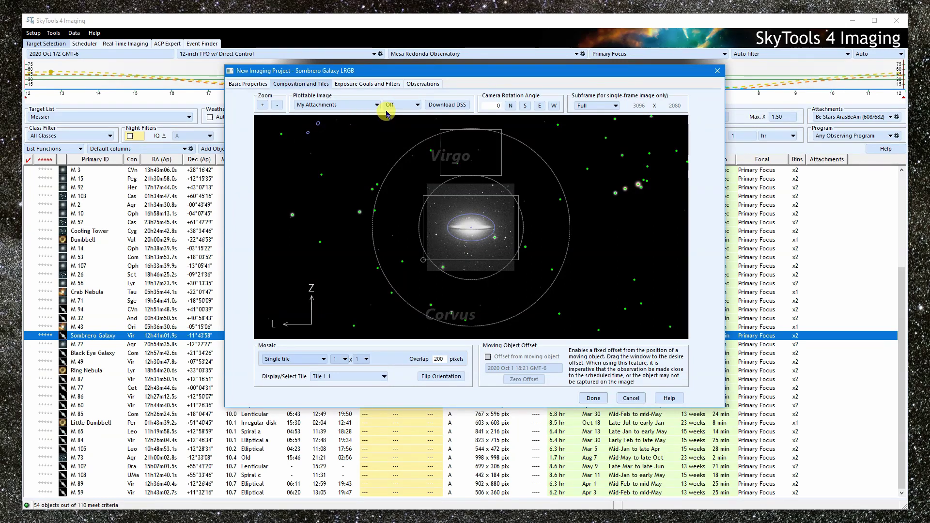
click(459, 107)
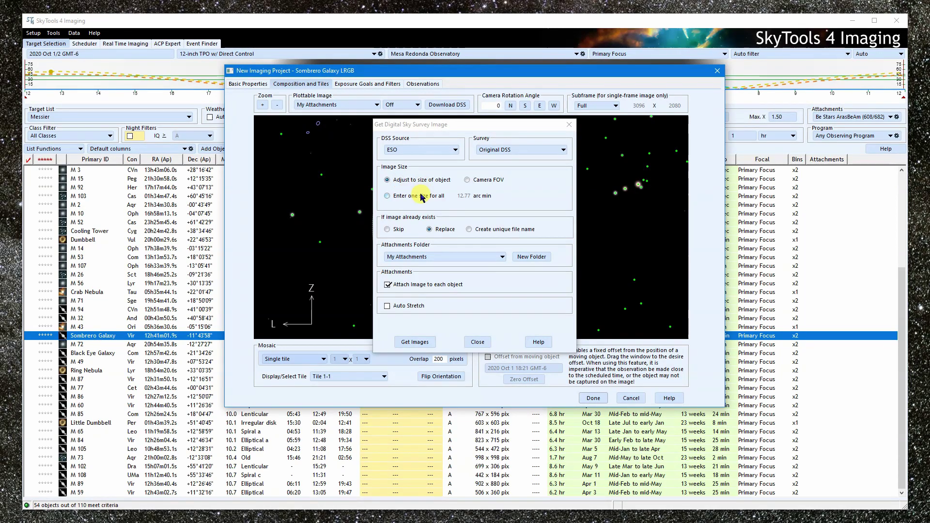
Keep My Attachments as the DSS folder, close the dialog, and set the image mode to Draw.
click(469, 261)
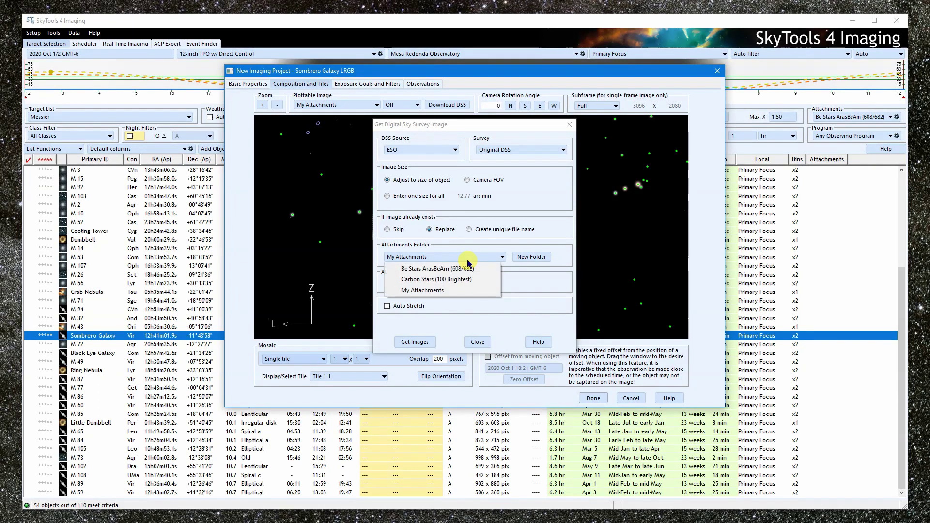
click(441, 290)
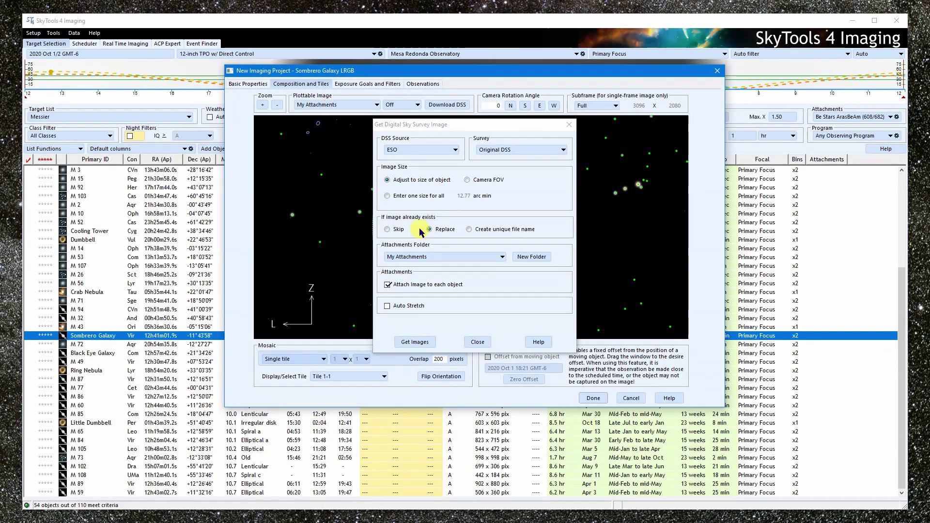
click(478, 342)
click(405, 105)
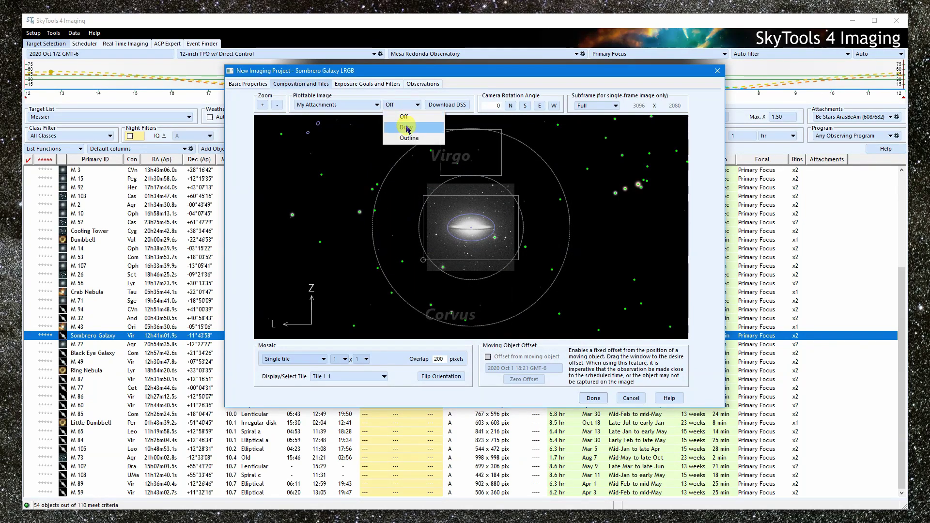
click(406, 128)
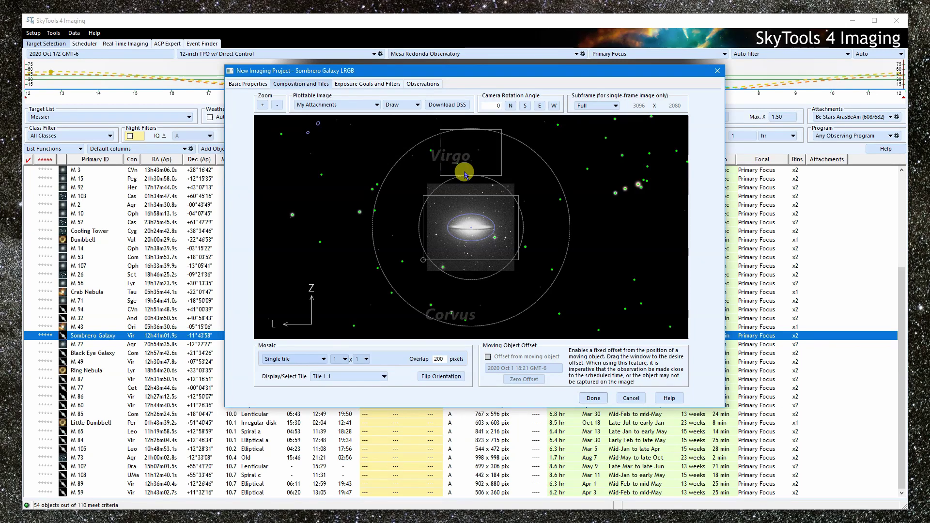
Try the S, E and N camera rotation presets, then select the rotation angle value.
click(525, 105)
click(539, 106)
click(510, 106)
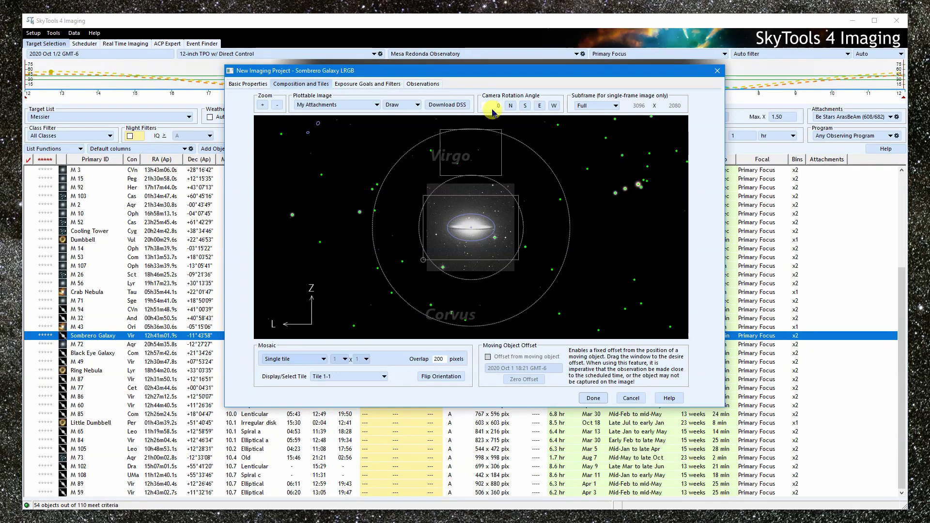
double_click(500, 105)
Apply a 12° camera rotation angle to the imaging frame.
text(12)
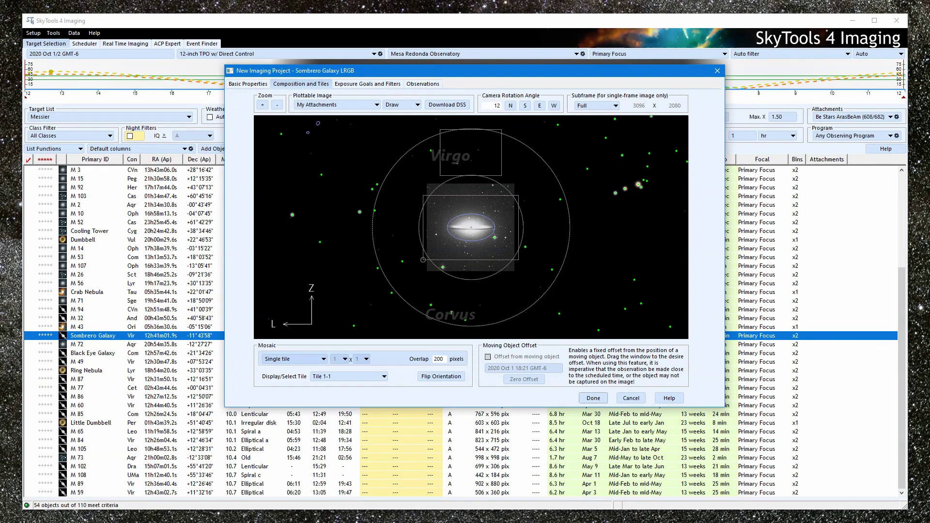
click(528, 145)
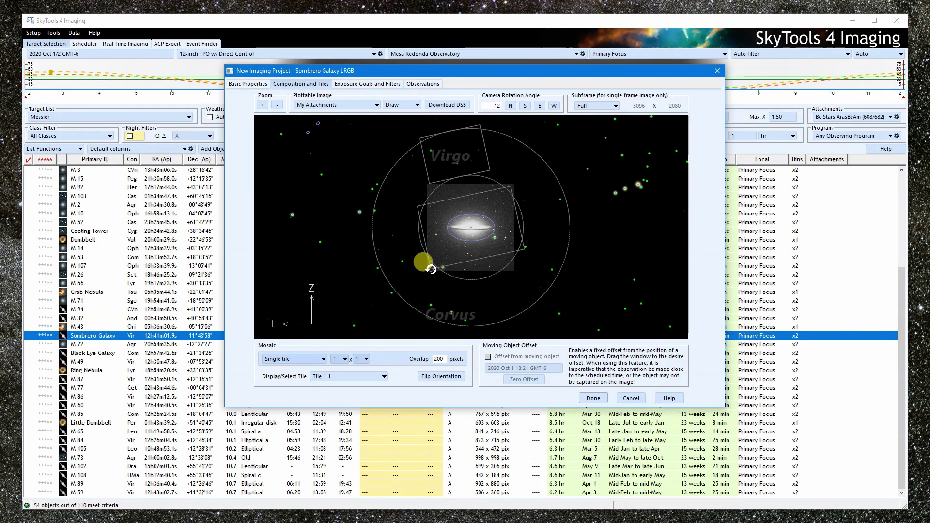
right_click(430, 269)
click(422, 268)
right_click(428, 267)
click(424, 264)
Rotate the frame to 111.2°, nudge it onto the galaxy, and keep the Full subframe.
drag(431, 267, 542, 280)
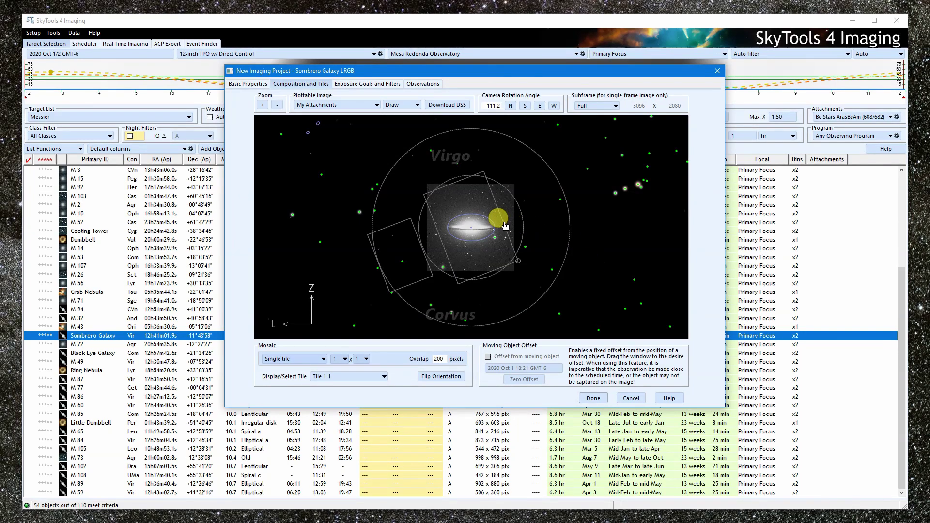
drag(507, 226, 506, 227)
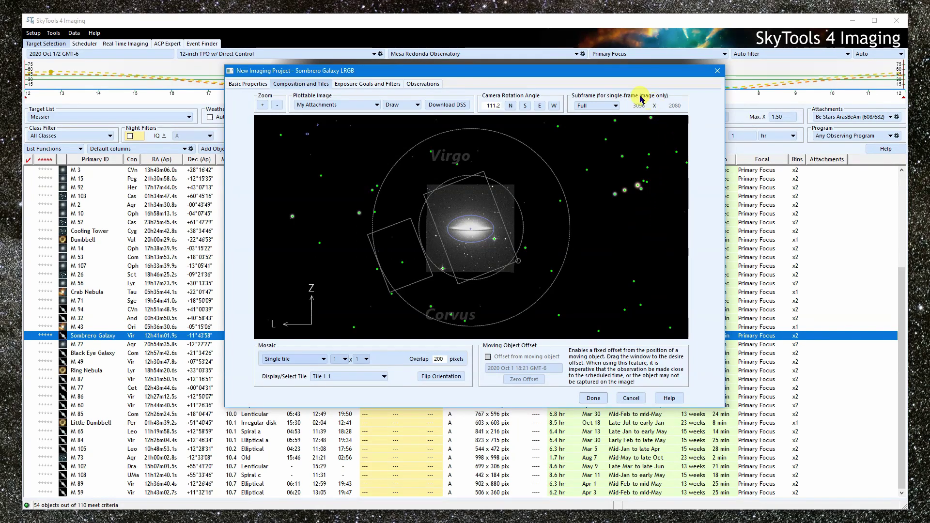
click(614, 106)
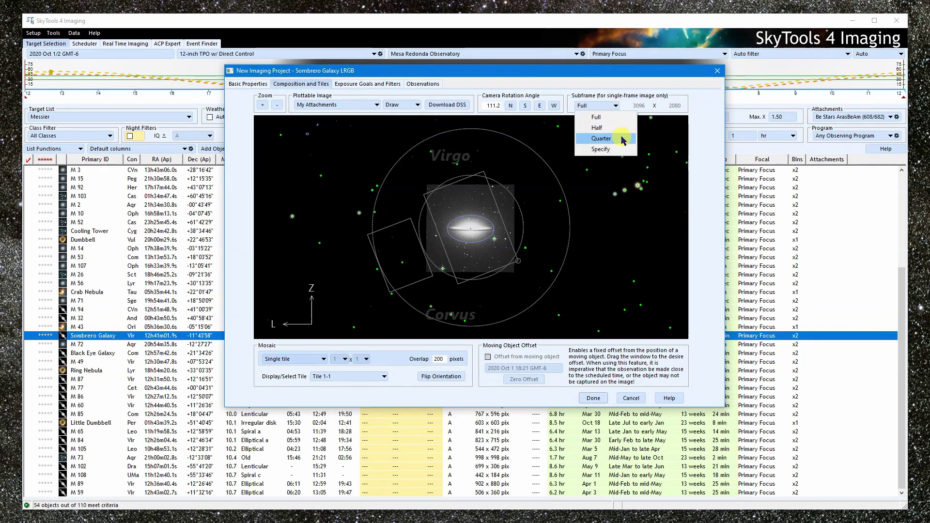
click(632, 95)
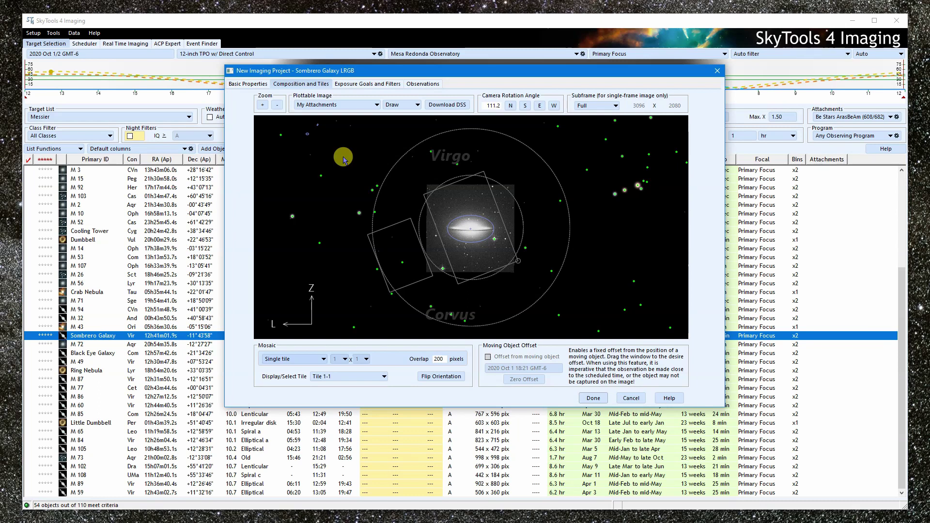
right_click(345, 156)
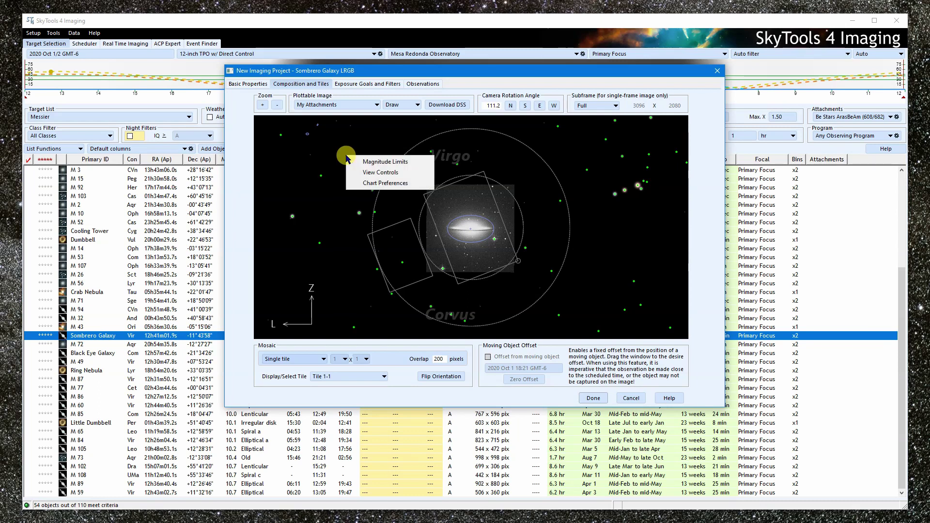
click(410, 165)
click(491, 198)
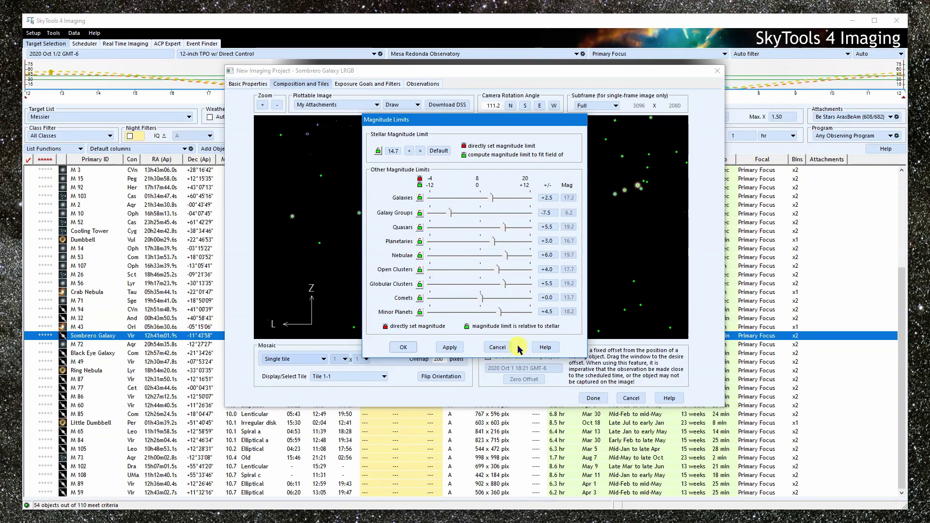
click(499, 348)
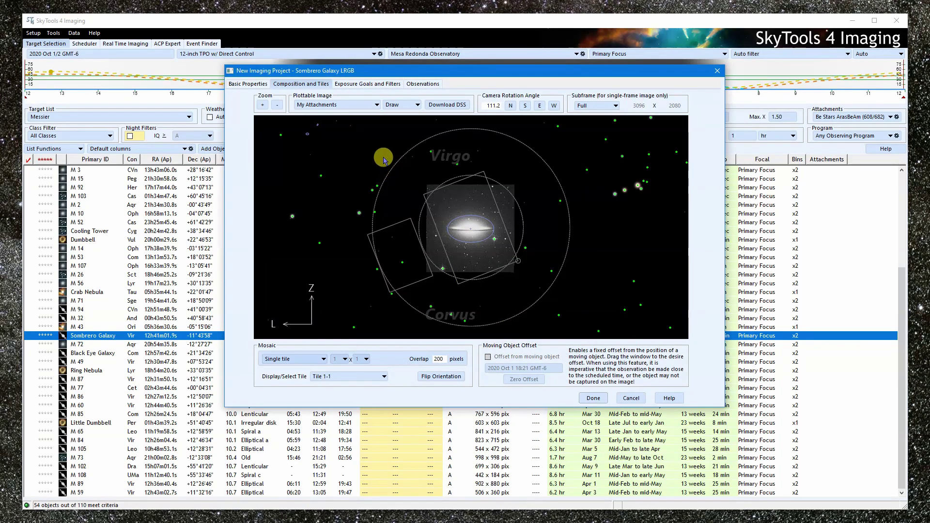
right_click(381, 157)
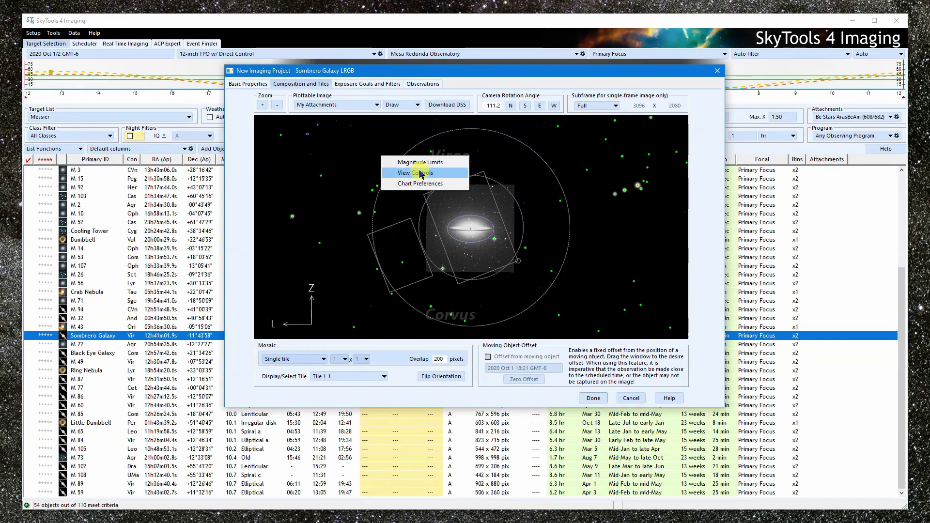
click(441, 173)
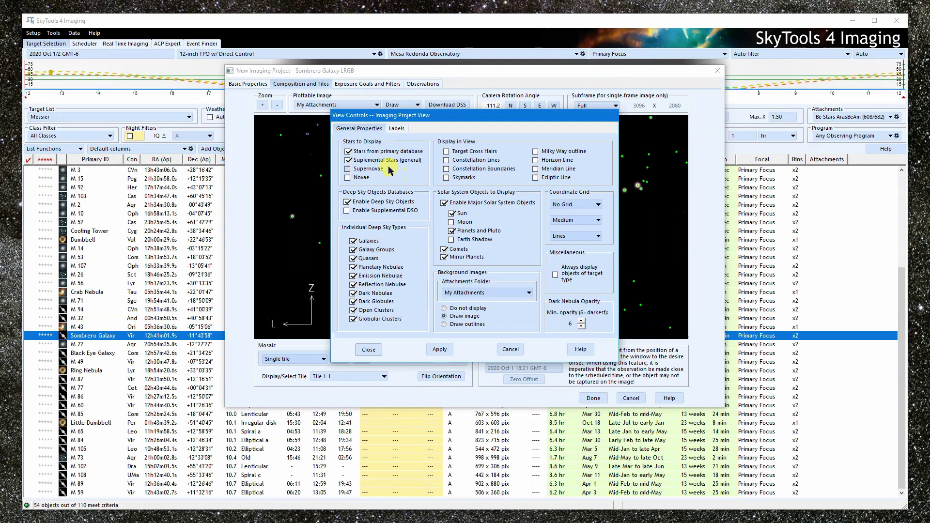
click(356, 152)
click(438, 349)
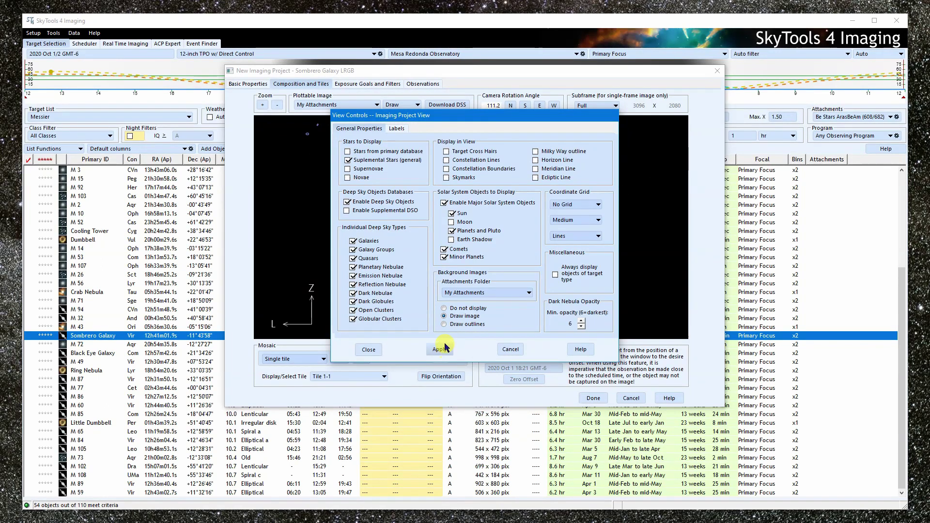
click(356, 152)
click(369, 350)
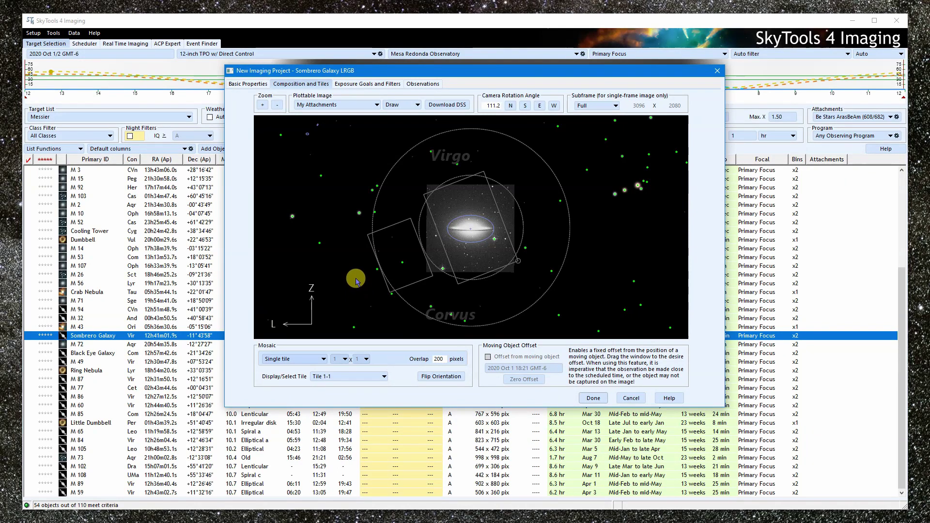
right_click(379, 158)
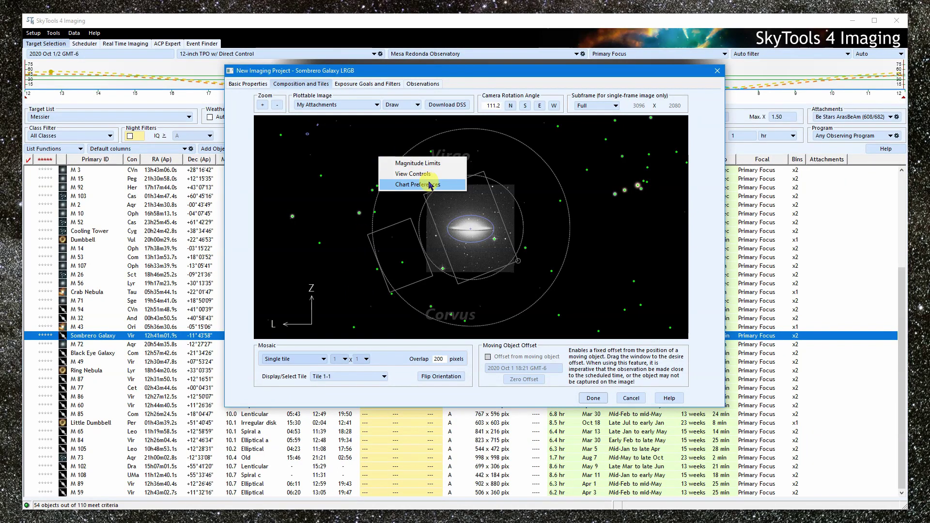
click(456, 185)
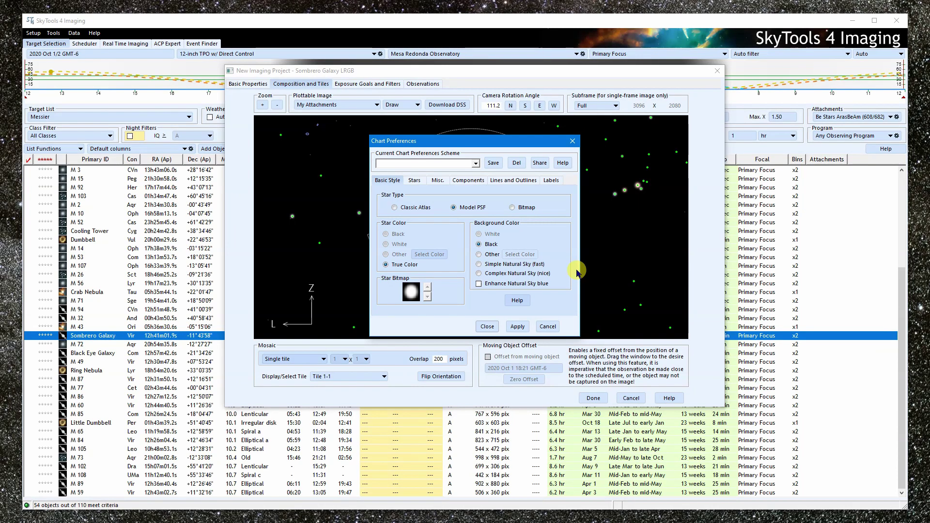
click(415, 180)
click(551, 180)
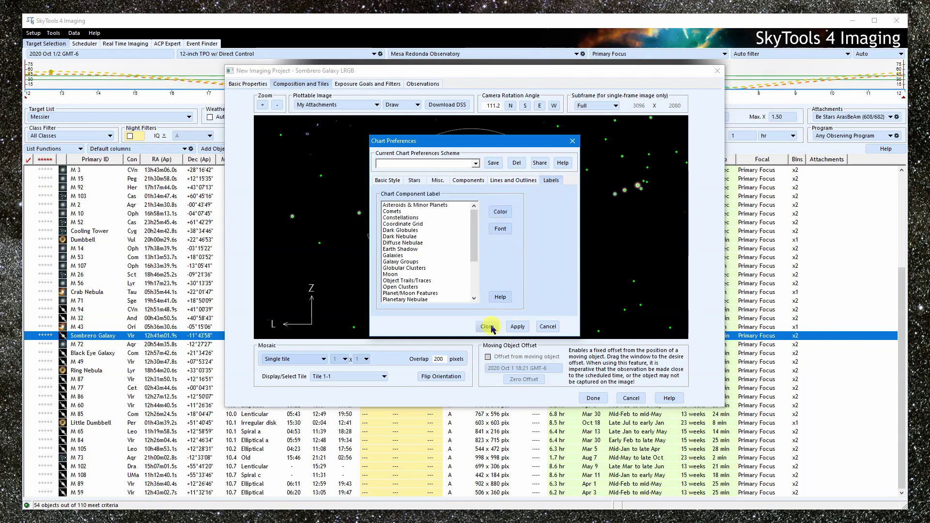
click(545, 327)
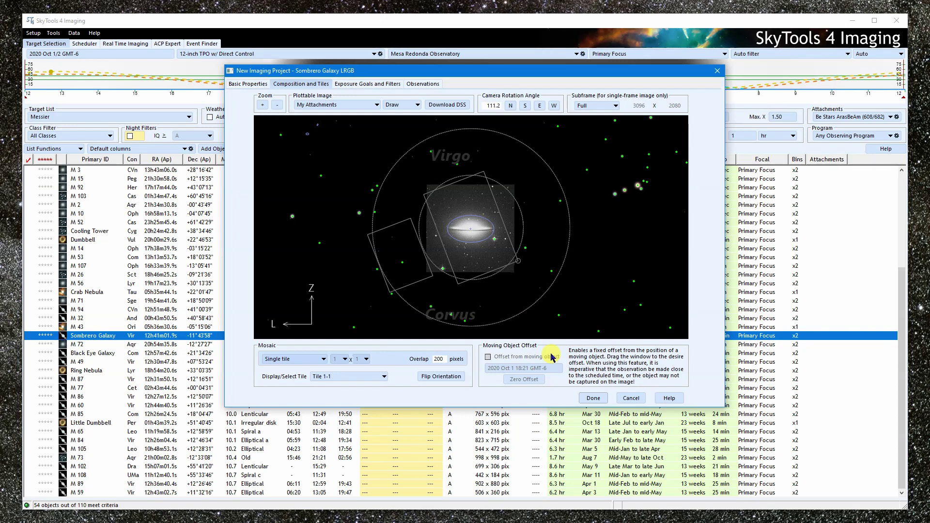
Add the Astrodon G1E Luminance, Blue, Green and Red filters on the Exposure Goals and Filters page.
click(372, 84)
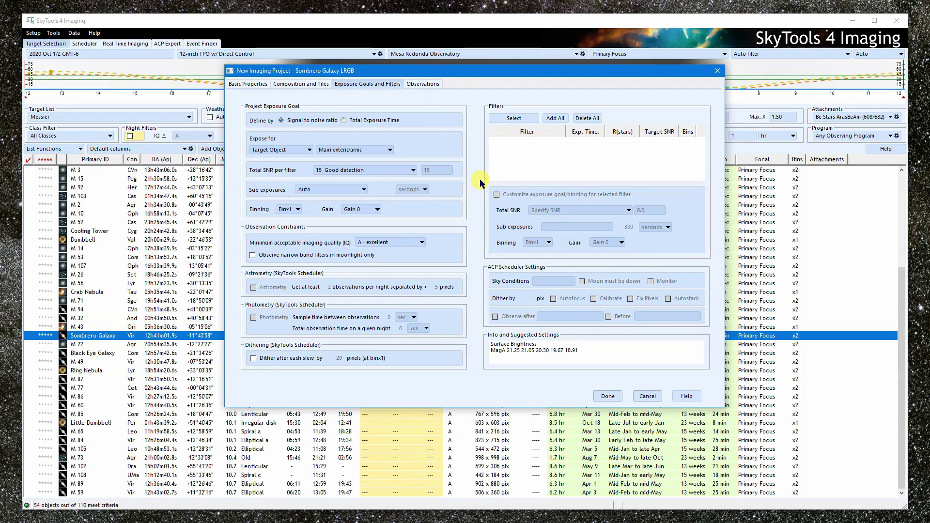
click(526, 121)
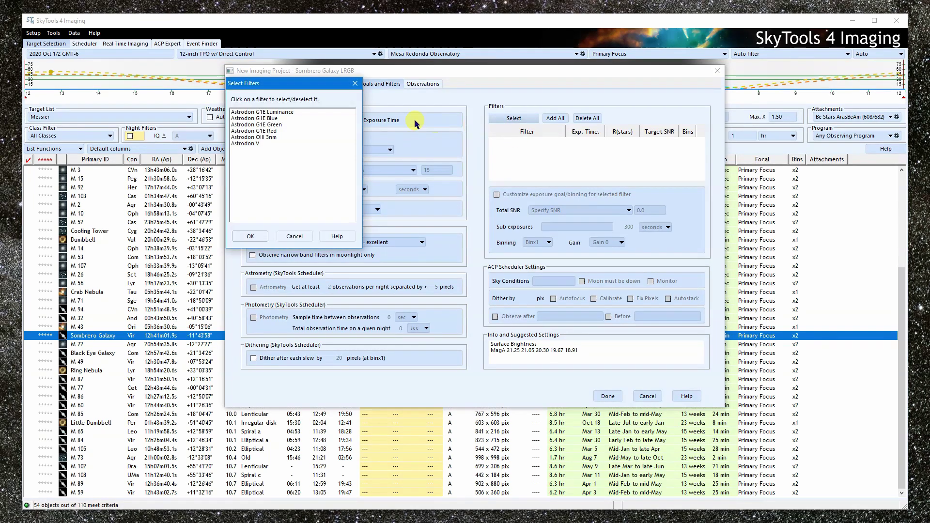
click(288, 112)
click(280, 122)
click(278, 125)
click(278, 132)
click(250, 236)
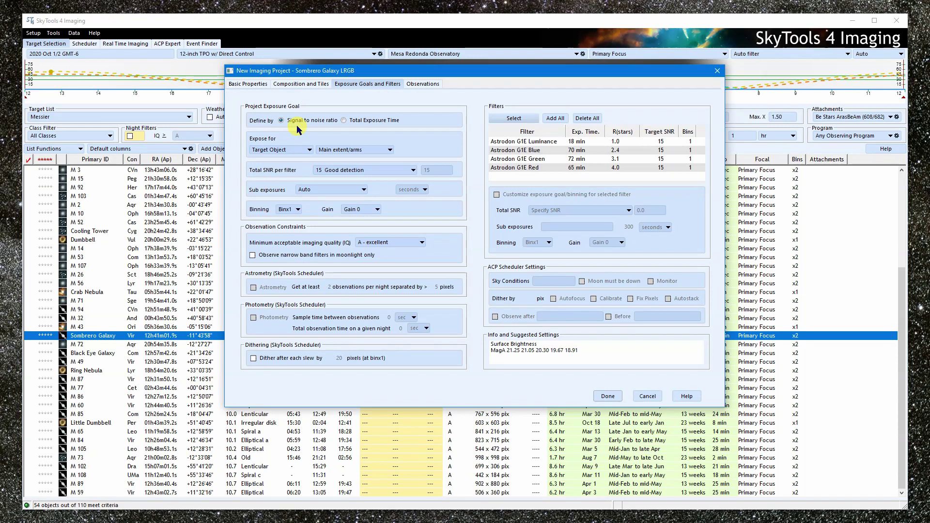
Define the exposure goal by Total Exposure Time, 30 minutes per filter.
click(355, 121)
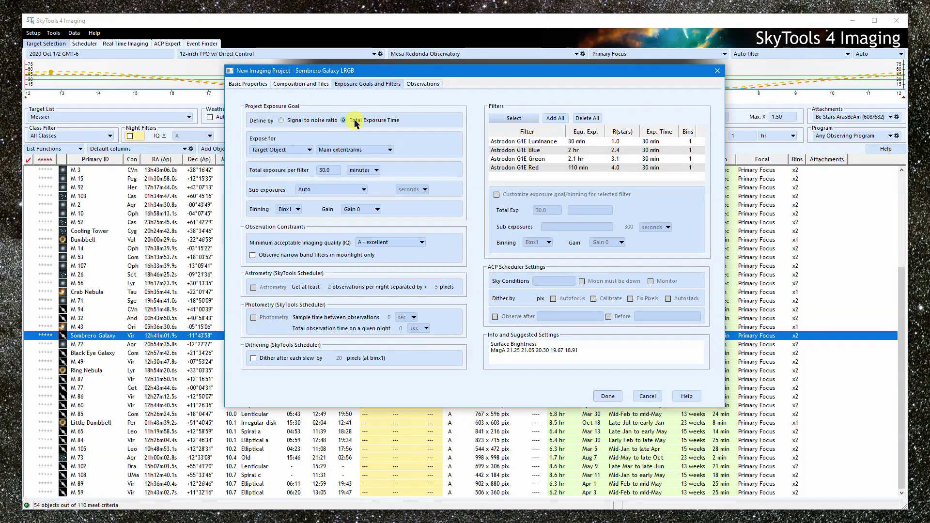
click(353, 190)
click(375, 190)
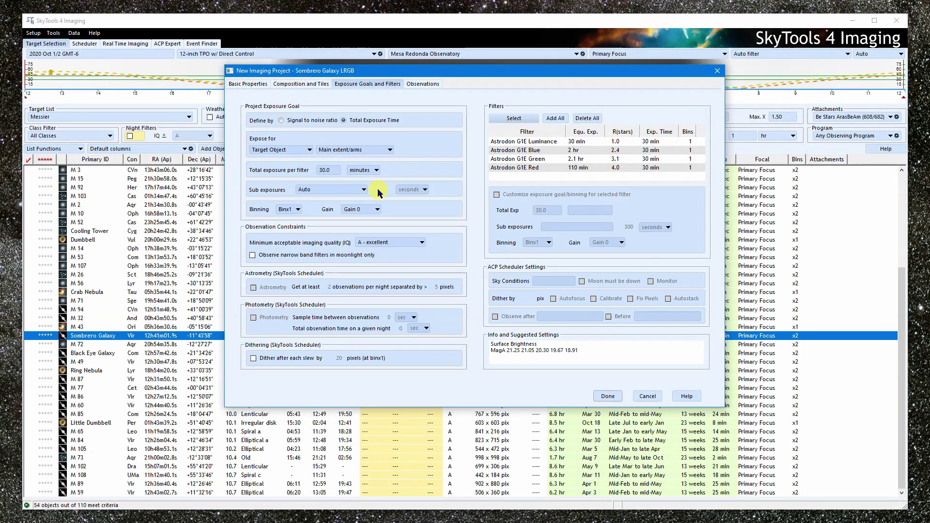
Try forcing sub-exposures to a fixed 3 minutes, then reopen the sub-exposure length choices.
click(342, 191)
click(345, 222)
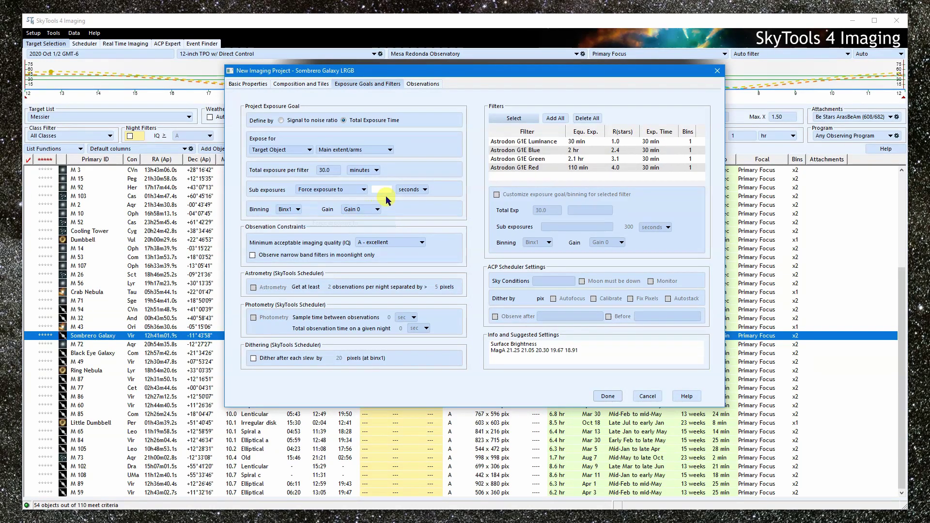
click(411, 189)
click(423, 214)
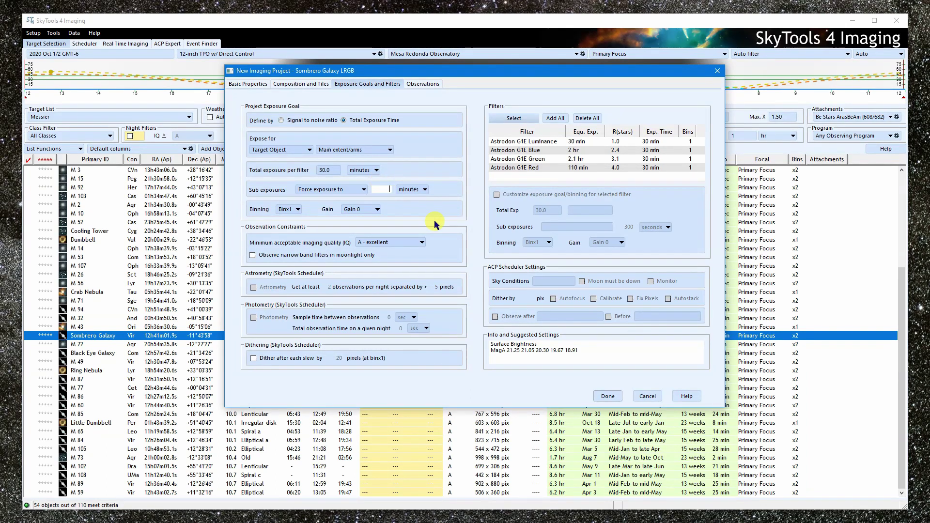
text(3)
click(353, 190)
Return sub-exposures to automatic and define the goal by SNR 20 (Acceptable picture quality) per filter.
click(340, 202)
click(281, 121)
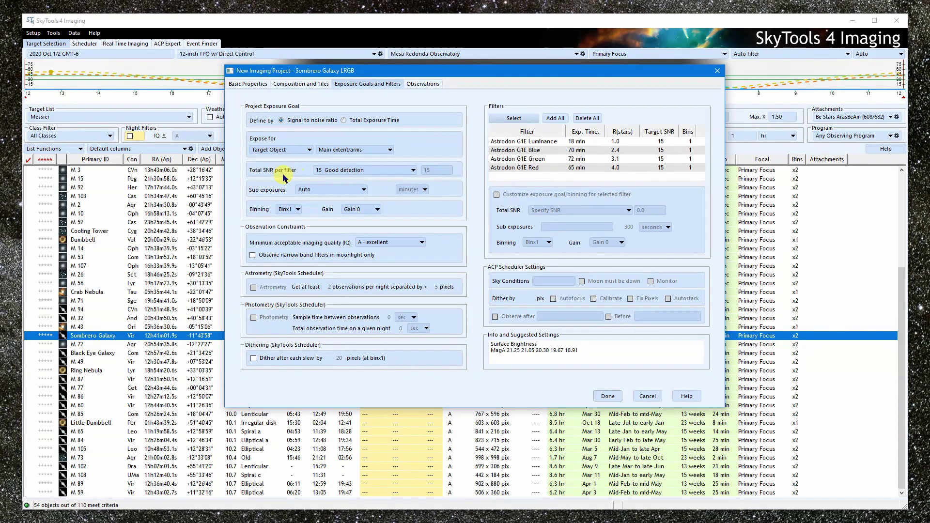
click(377, 172)
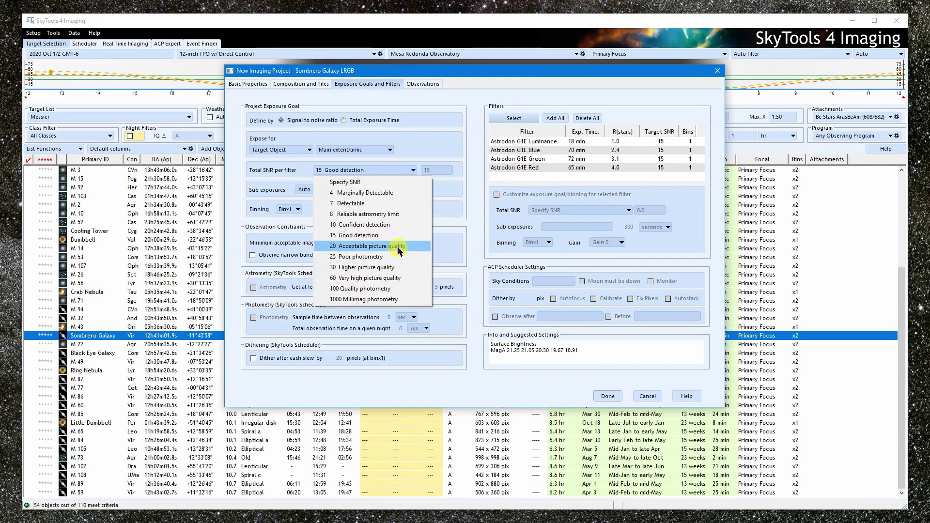
click(415, 248)
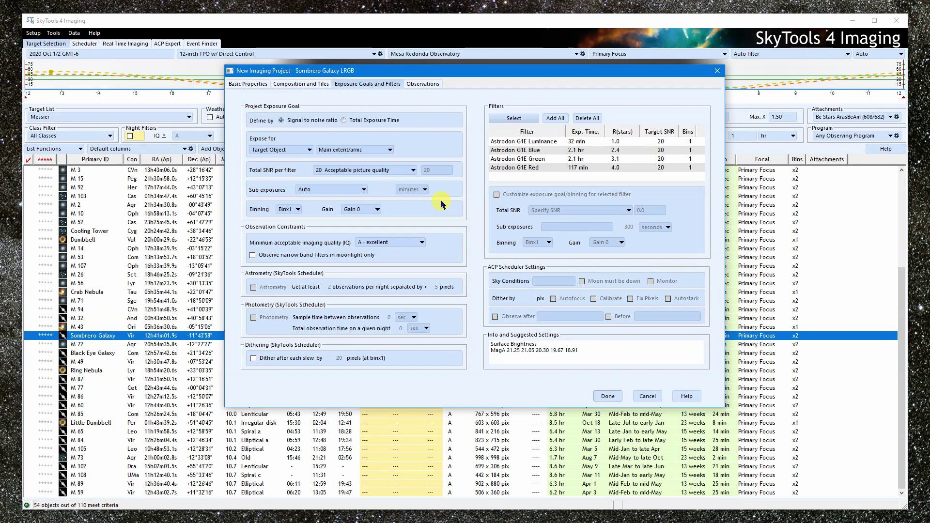
click(395, 171)
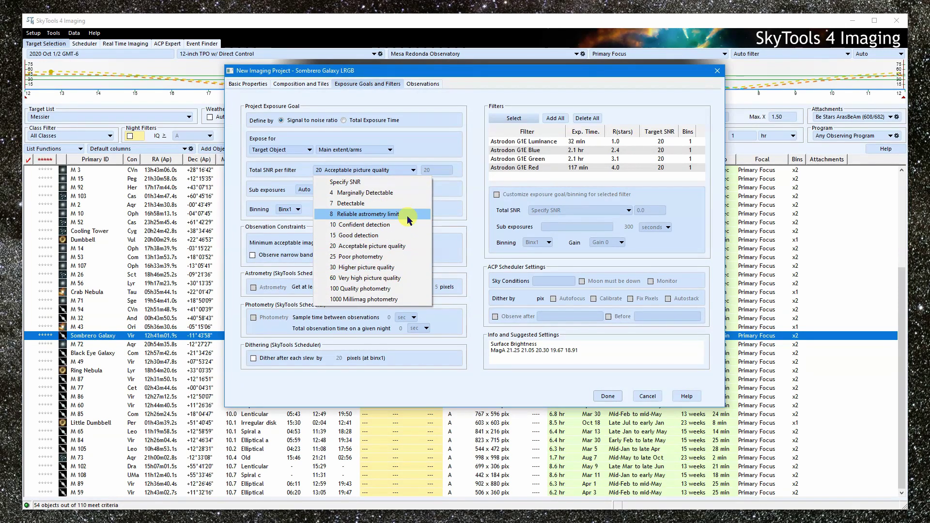
click(419, 250)
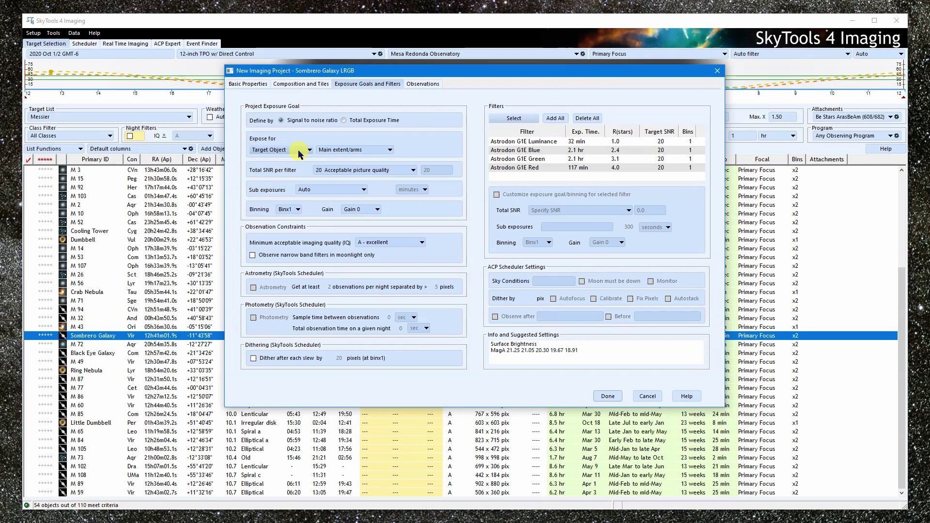
click(388, 150)
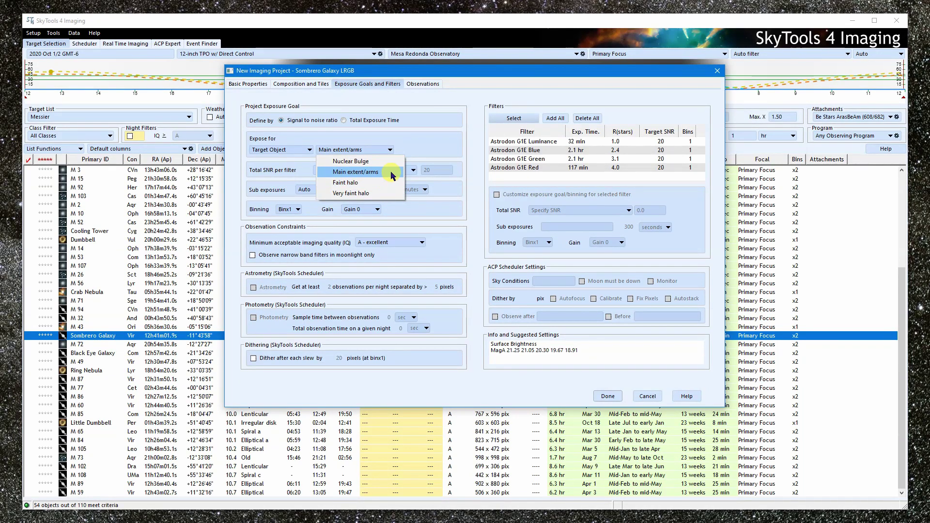
click(392, 173)
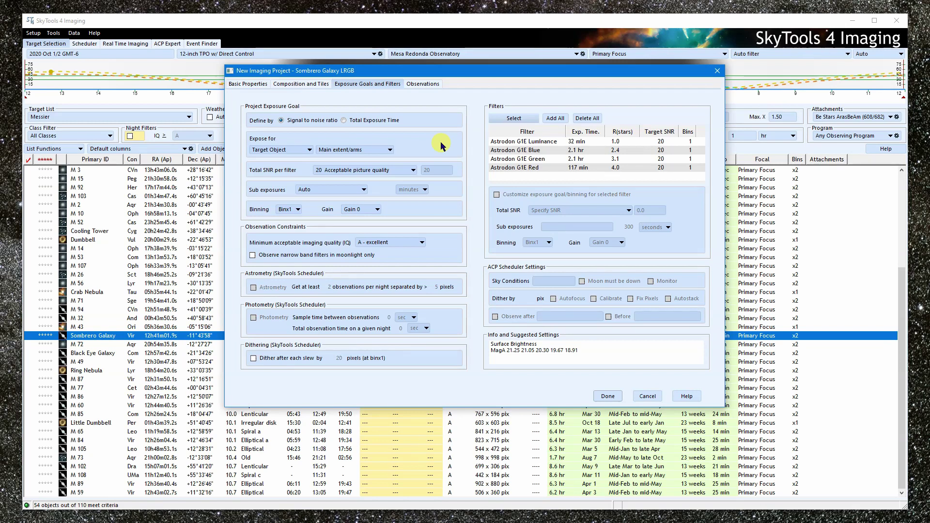
click(389, 151)
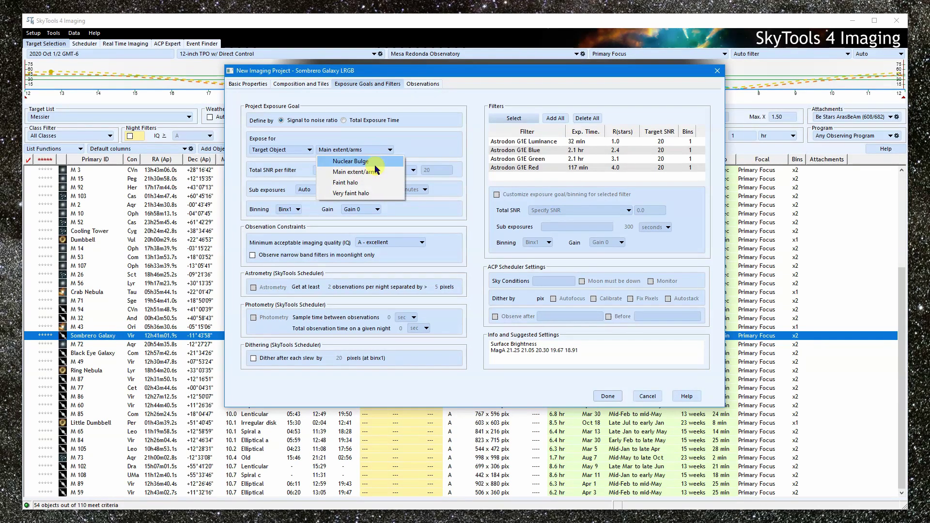
click(383, 195)
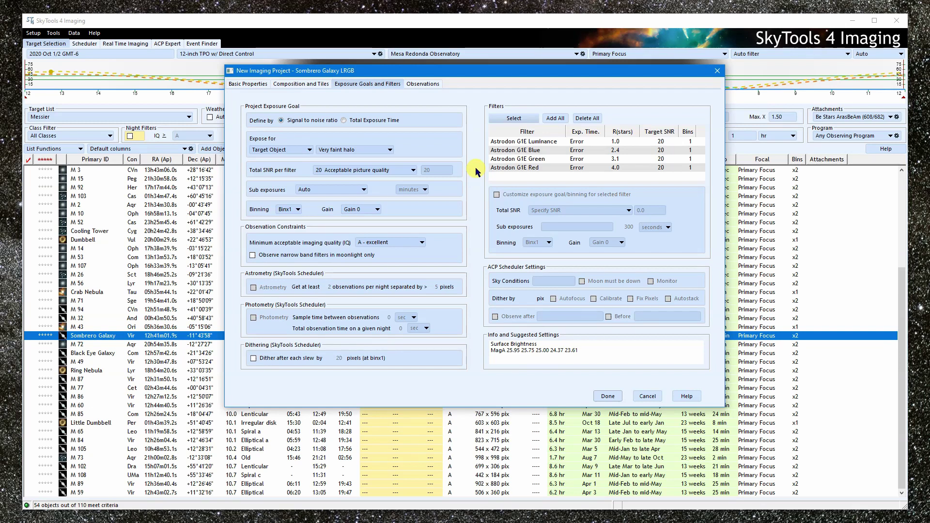
click(412, 170)
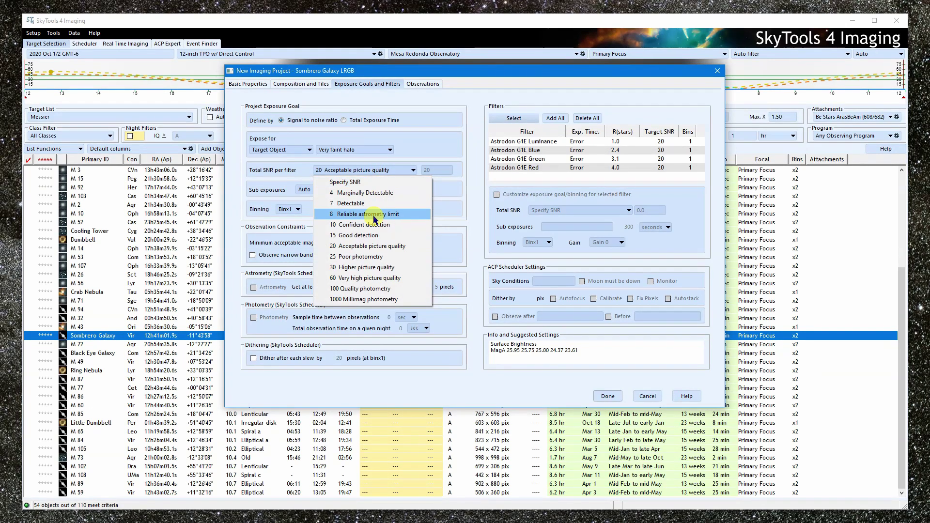
click(374, 215)
click(366, 171)
click(370, 247)
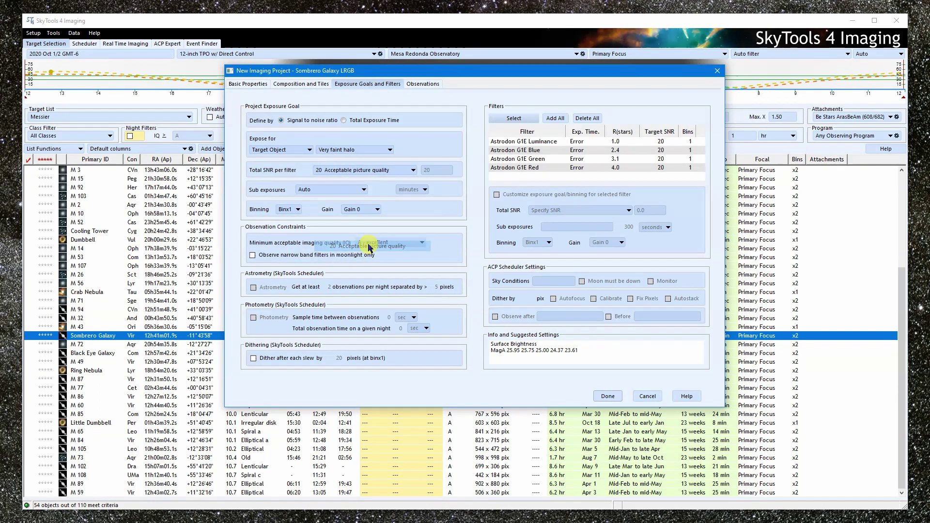
click(361, 150)
click(377, 173)
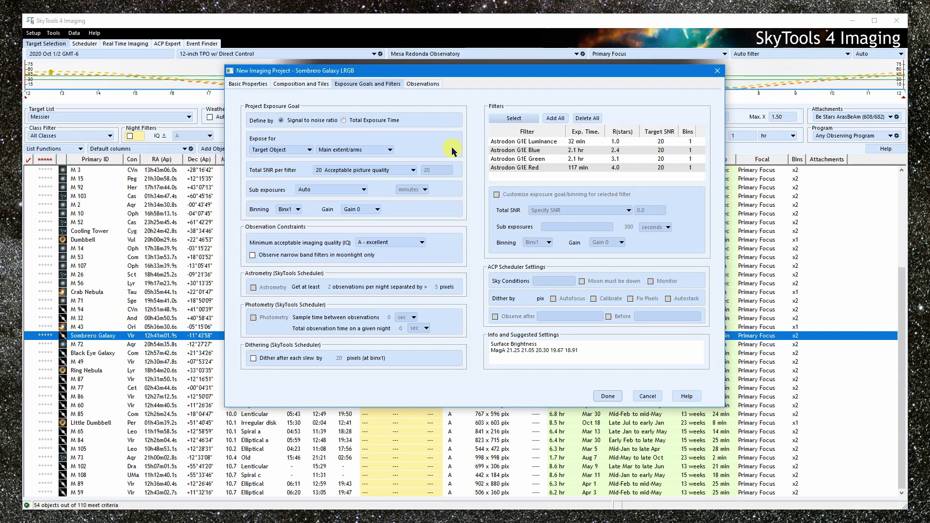
Set the project camera gain to Gain 100 in Project Exposure Goal.
click(375, 212)
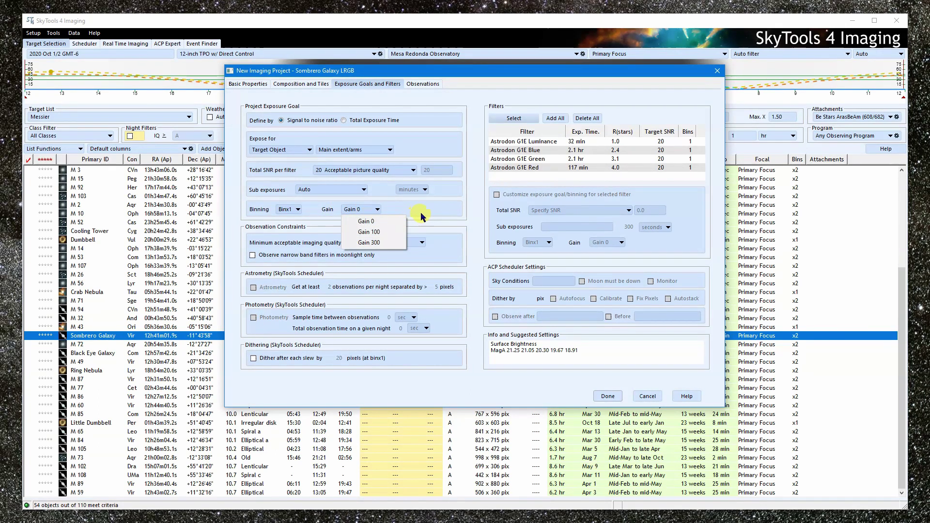
click(397, 232)
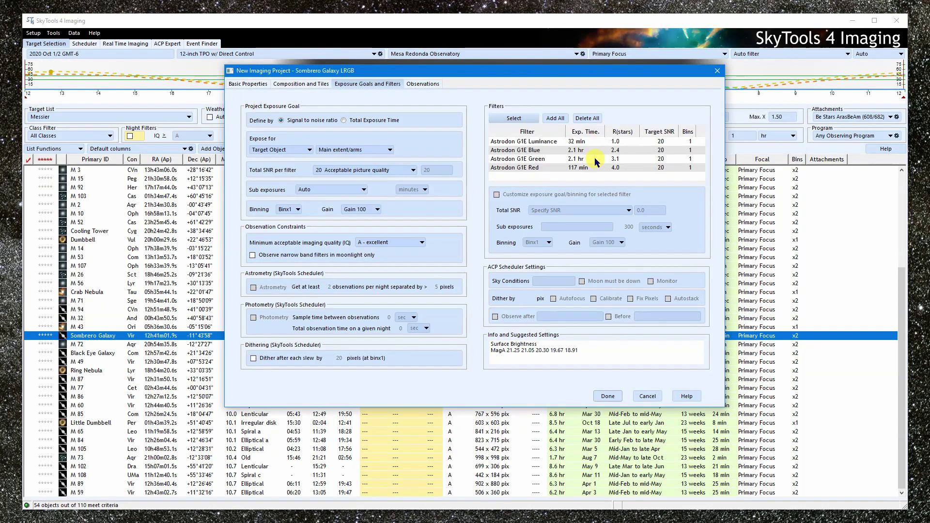
click(539, 152)
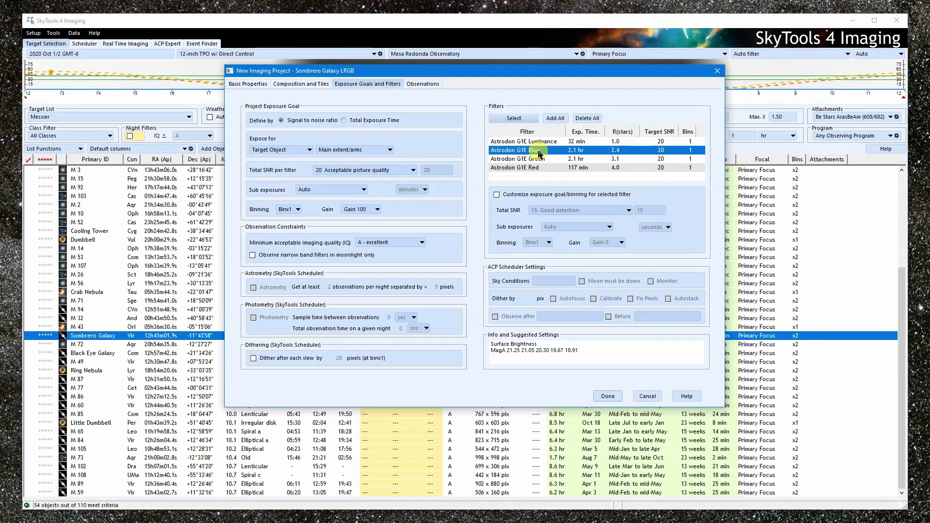
click(497, 195)
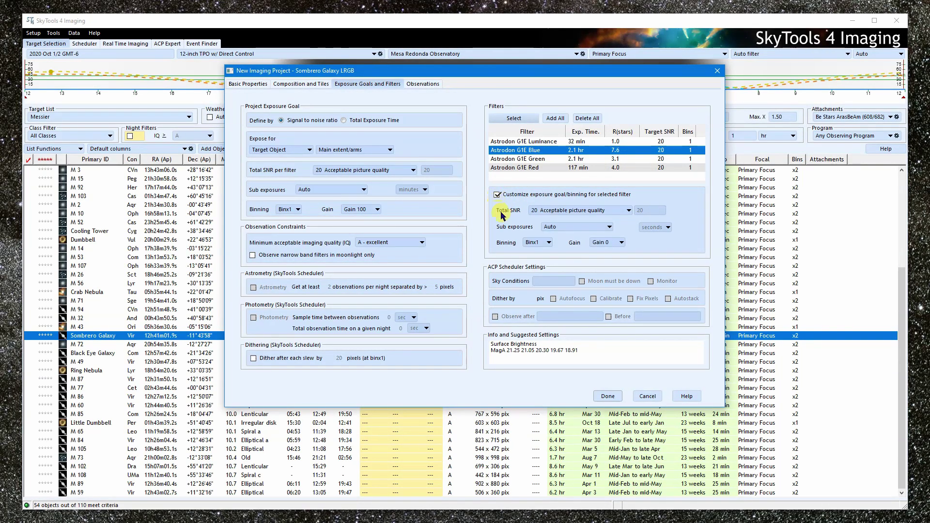
click(616, 211)
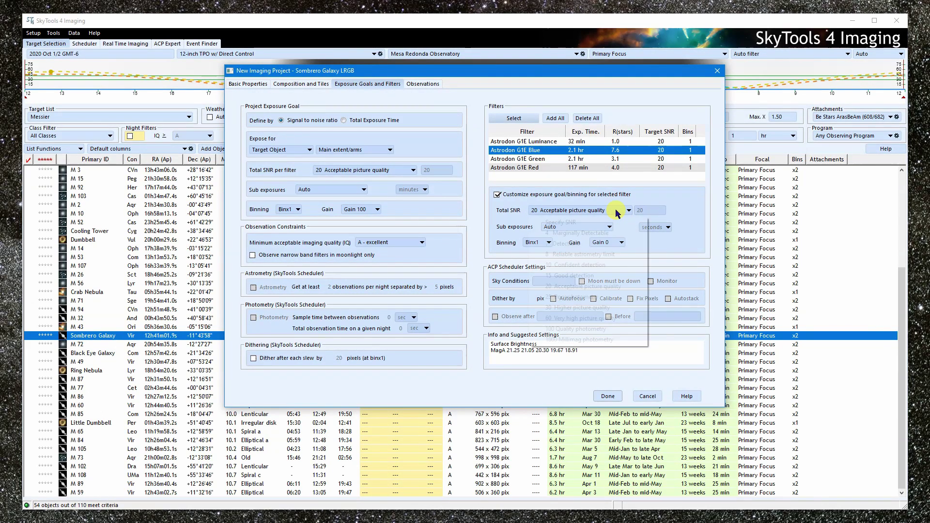
click(601, 254)
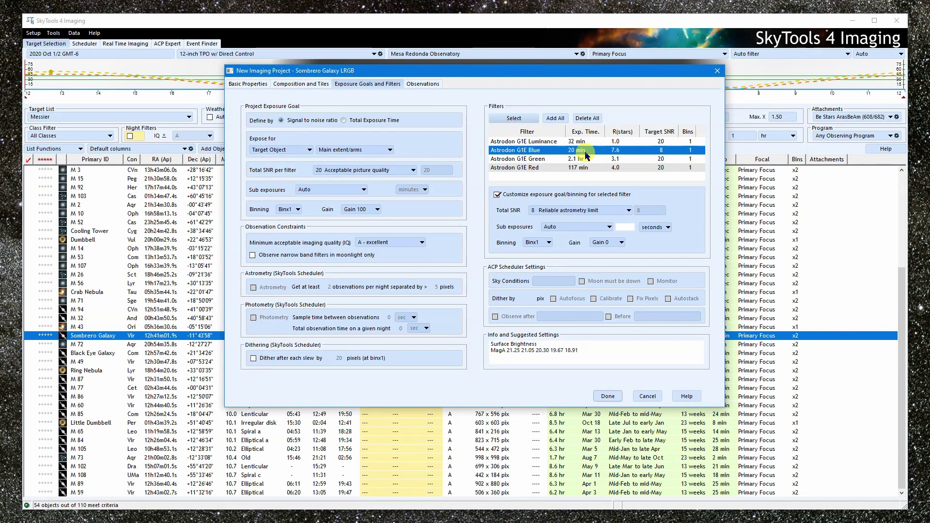
click(596, 210)
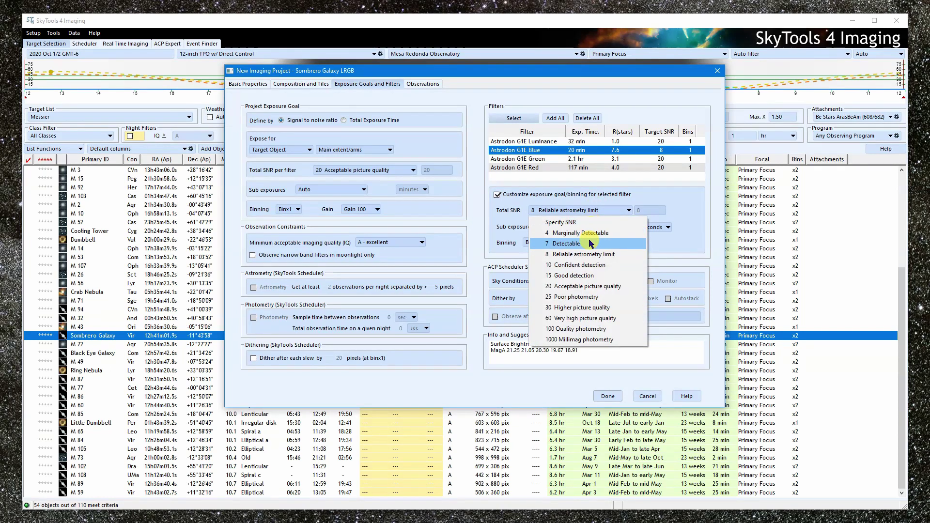
click(591, 289)
click(537, 243)
click(556, 266)
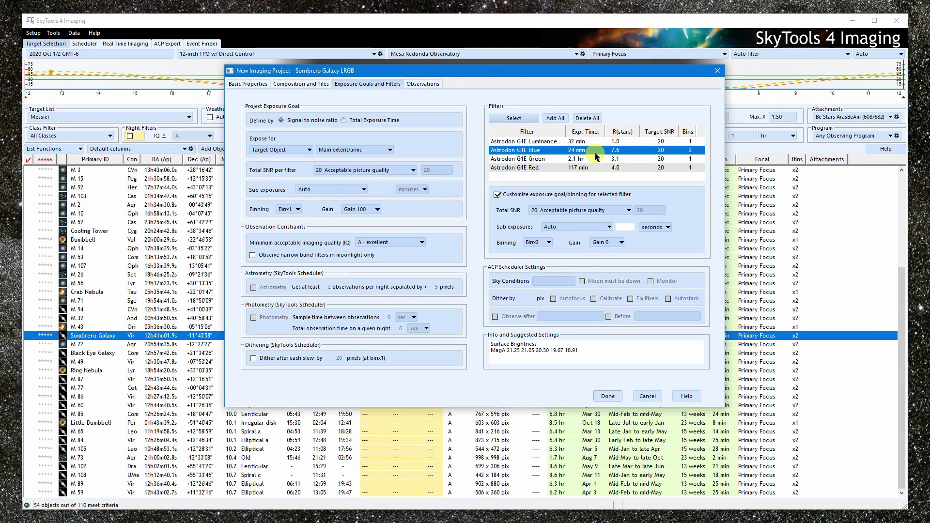
click(519, 195)
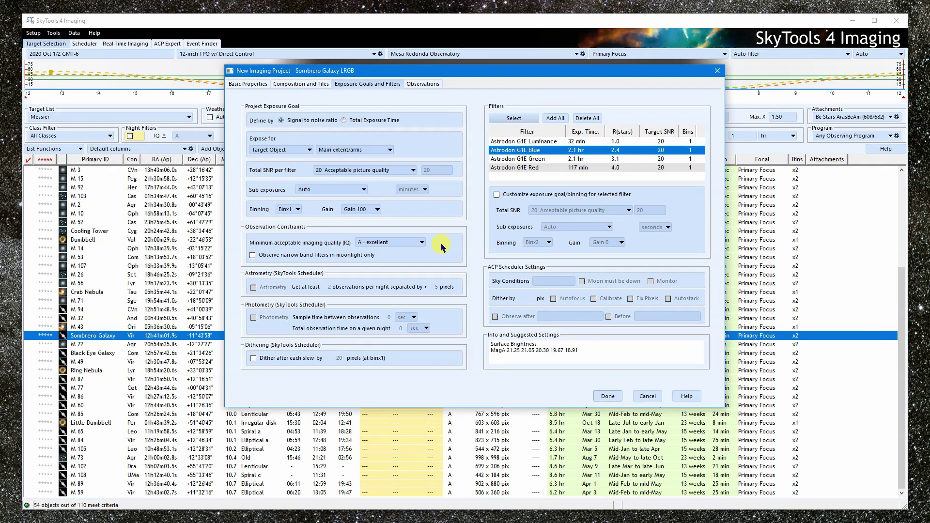
click(421, 242)
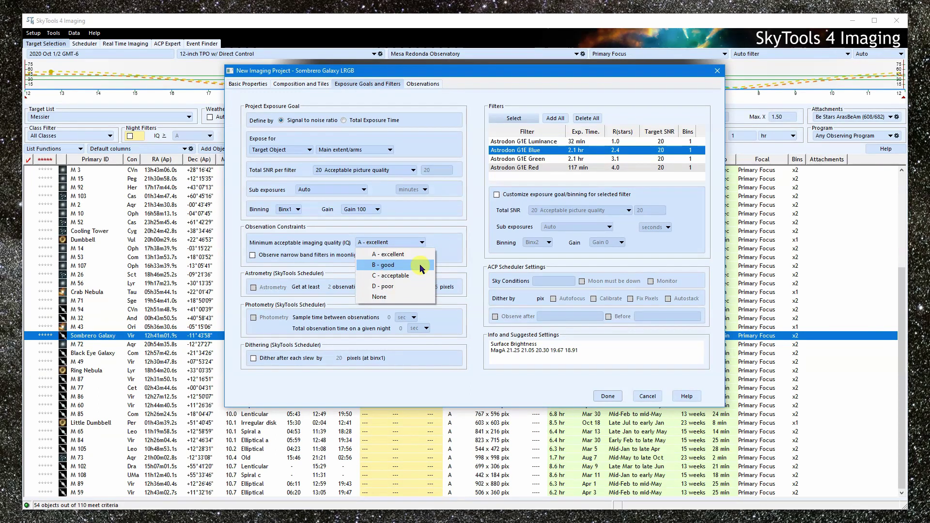
click(419, 265)
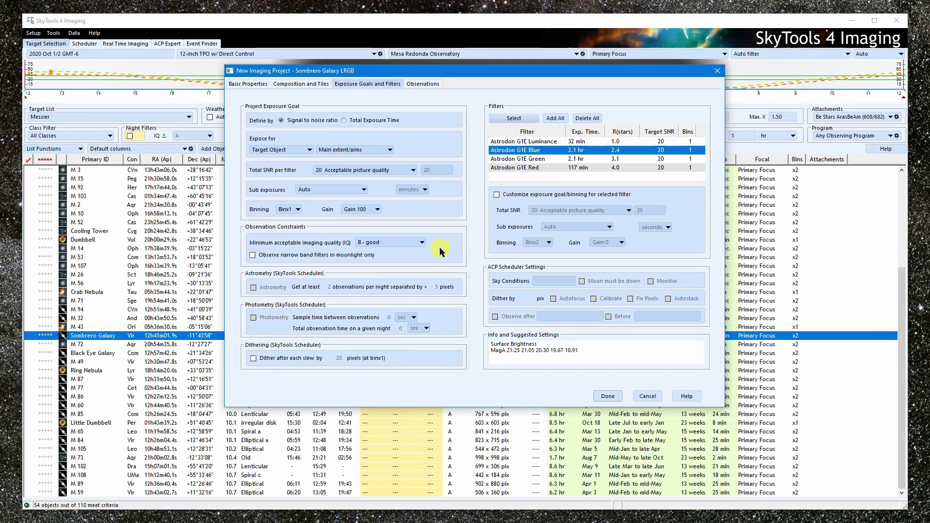
click(423, 242)
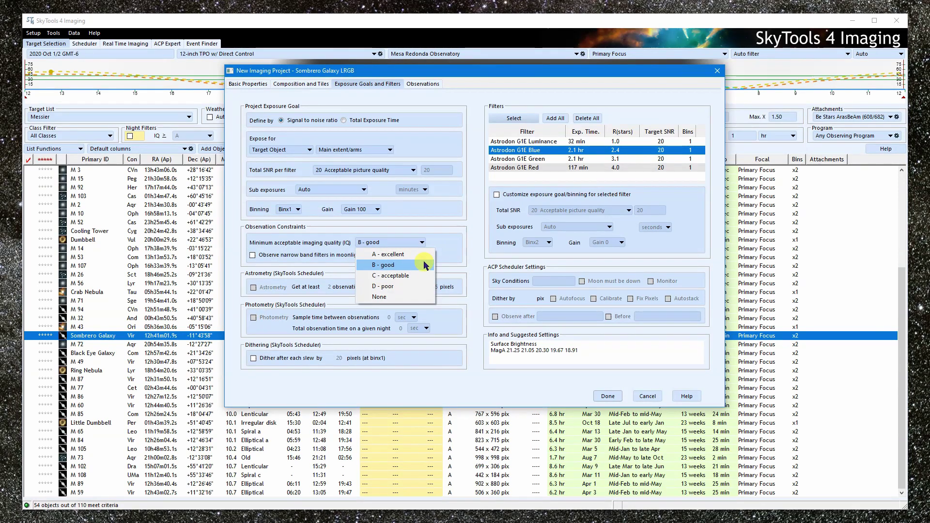
click(425, 254)
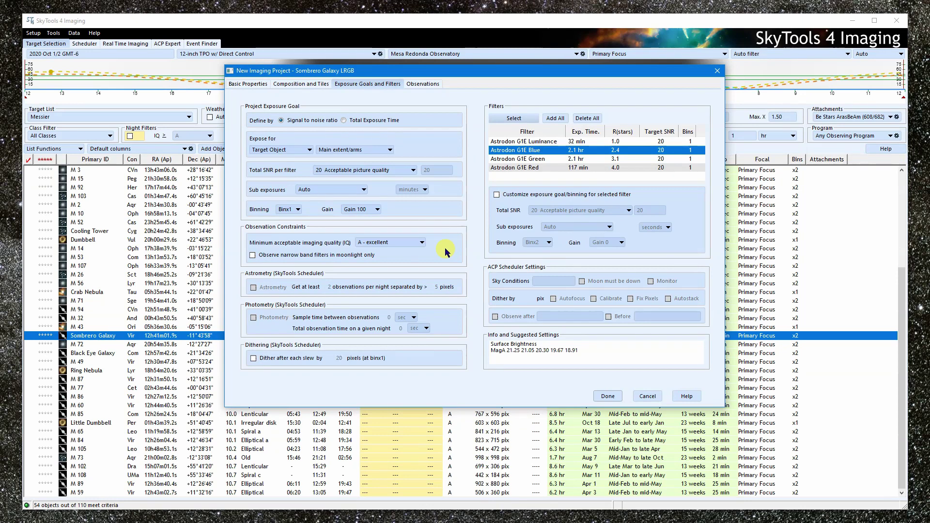
click(421, 243)
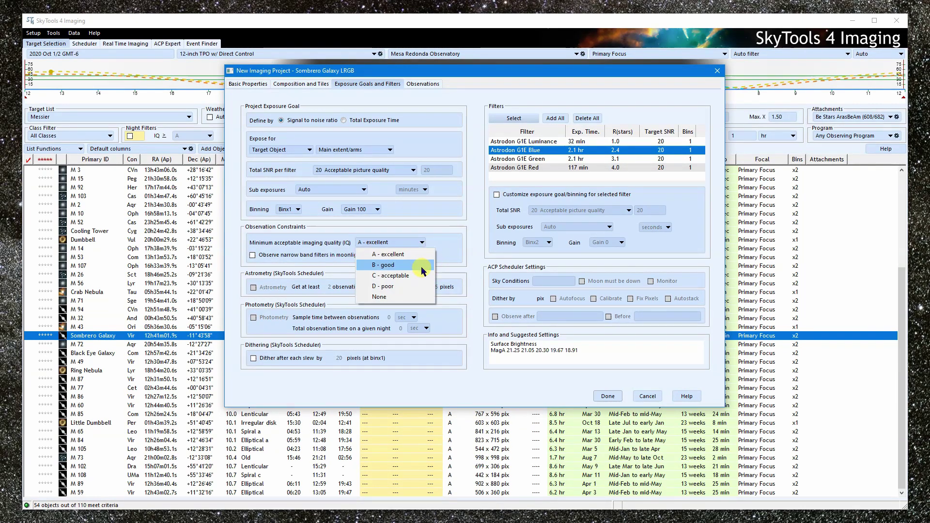
click(449, 262)
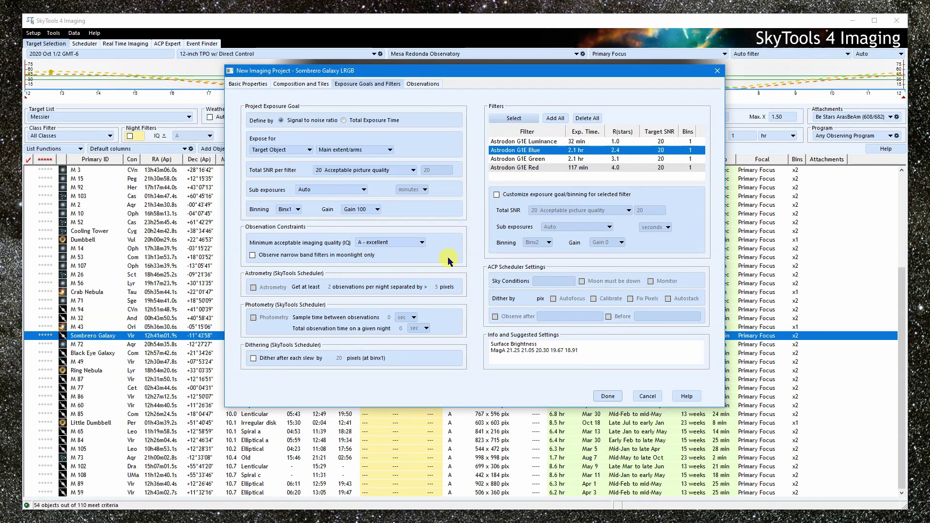
click(252, 255)
click(253, 255)
click(264, 360)
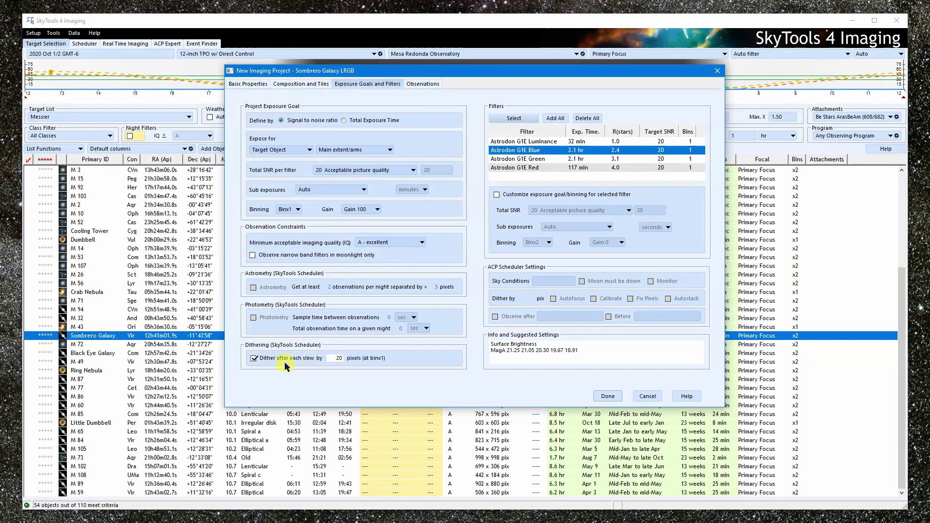
click(264, 361)
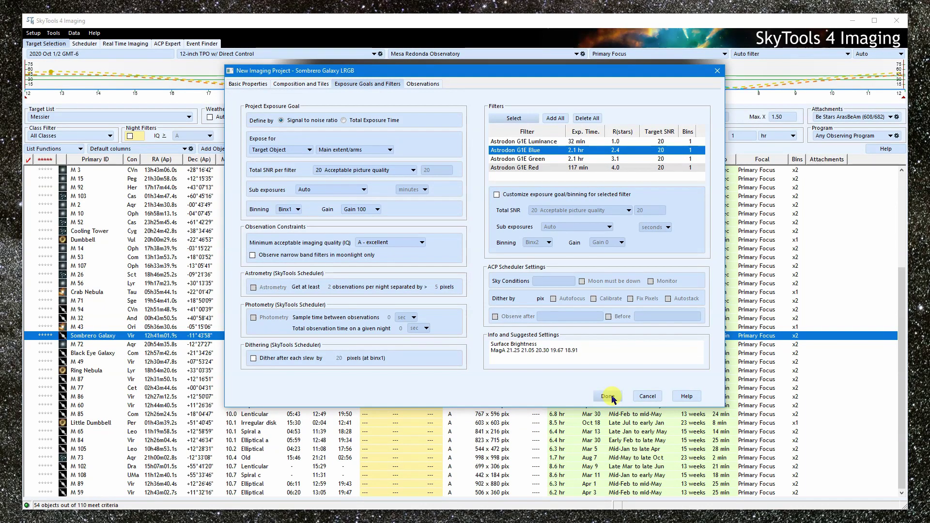
From Basic Properties, save the current settings as a new template named 'Galaxy LRGB'.
click(249, 84)
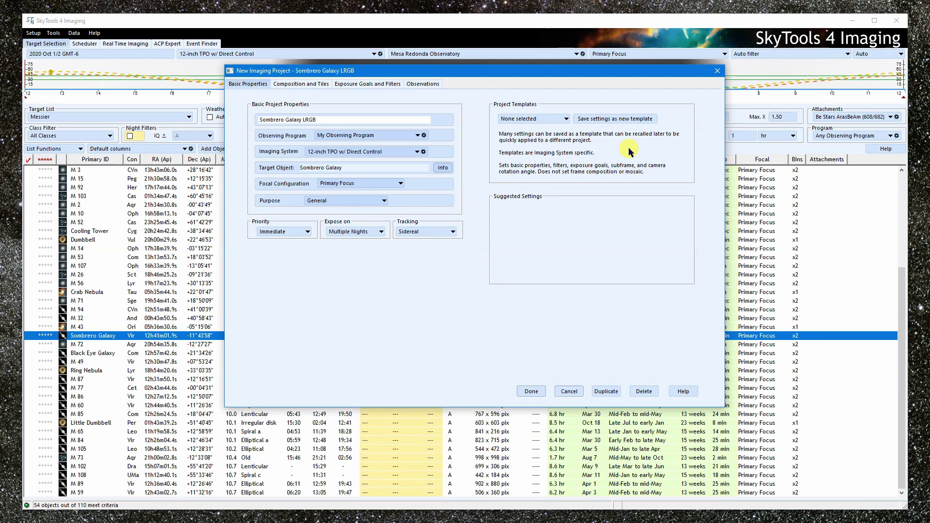
click(625, 120)
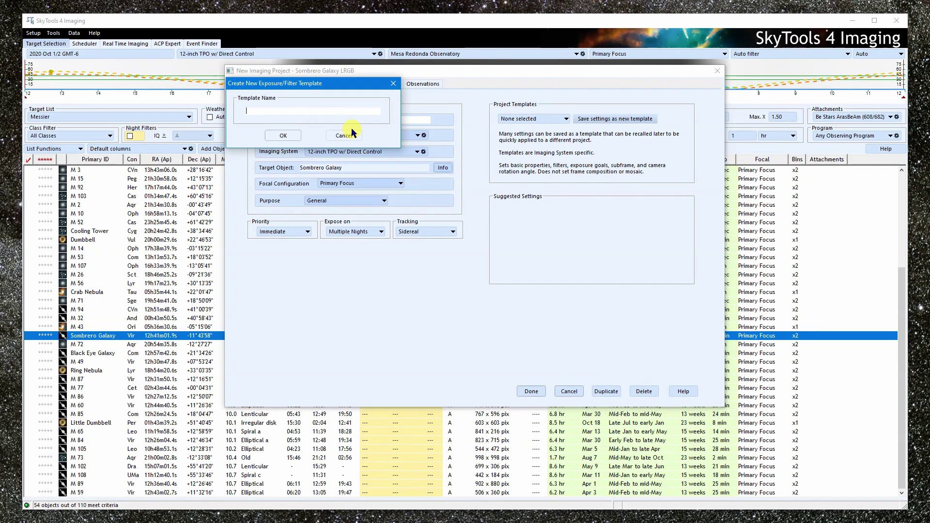
click(318, 116)
text(Galaxy LRGB)
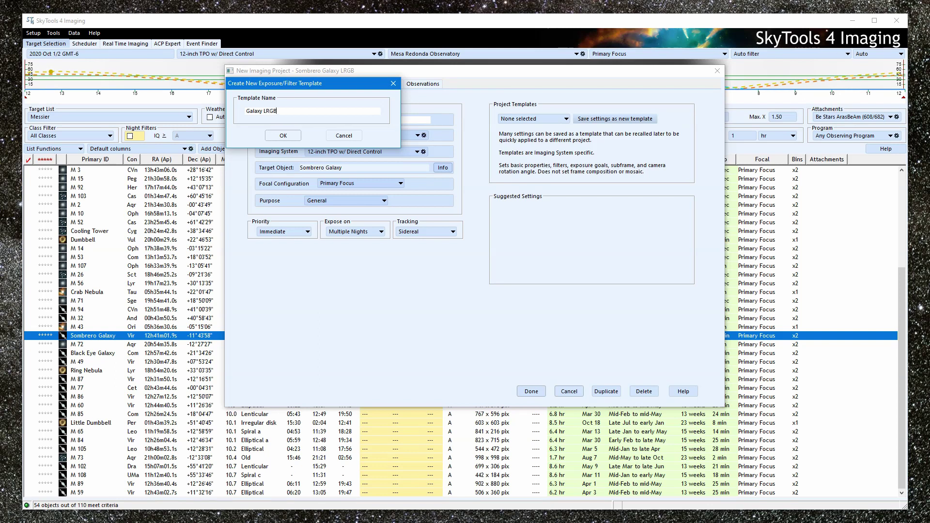
click(283, 137)
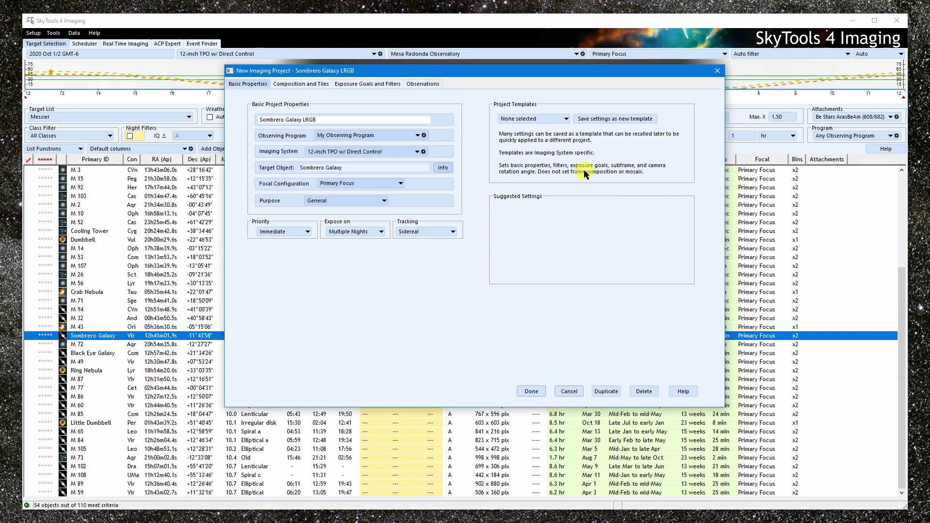
Pick Galaxy LRGB from Project Templates and apply it to the Sombrero project.
click(566, 120)
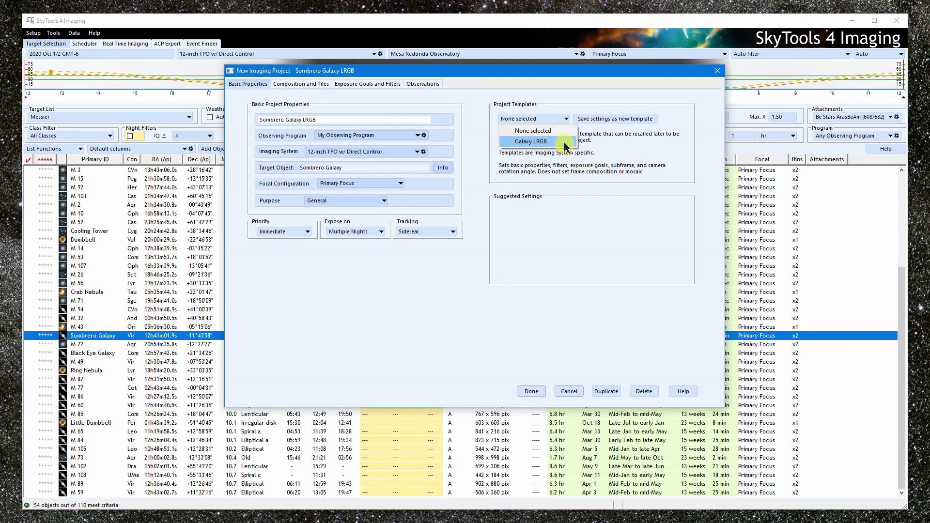
click(568, 142)
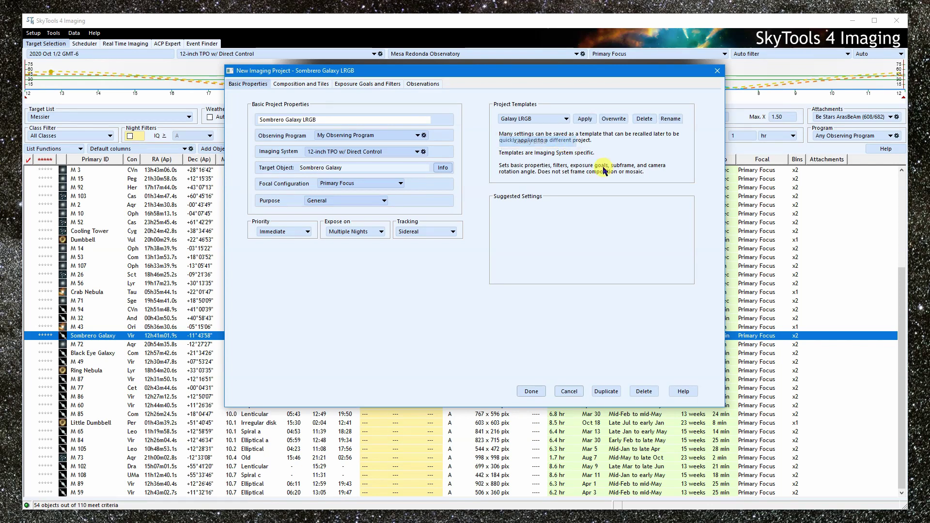
click(587, 120)
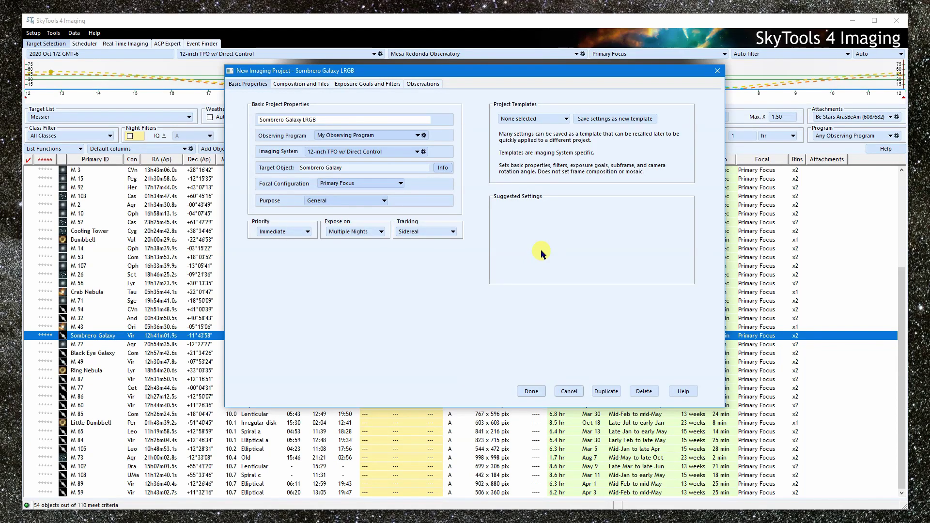
click(531, 392)
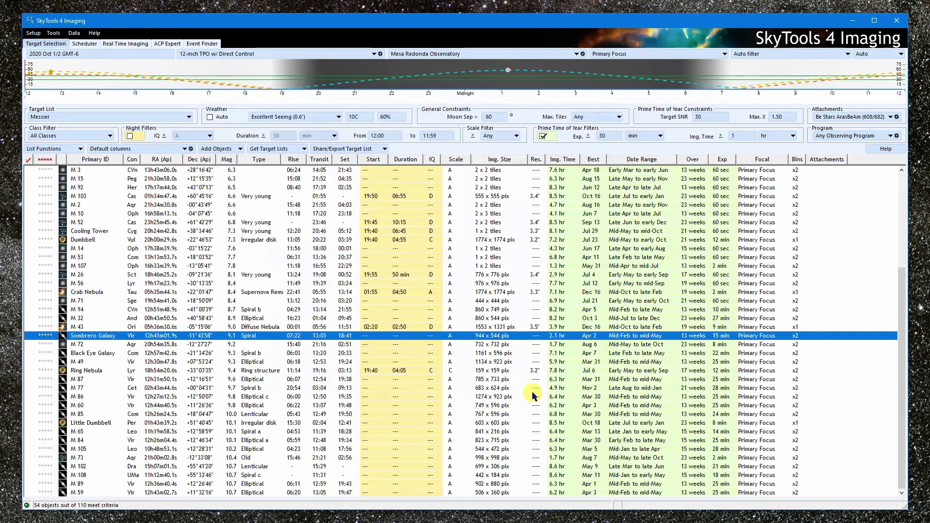